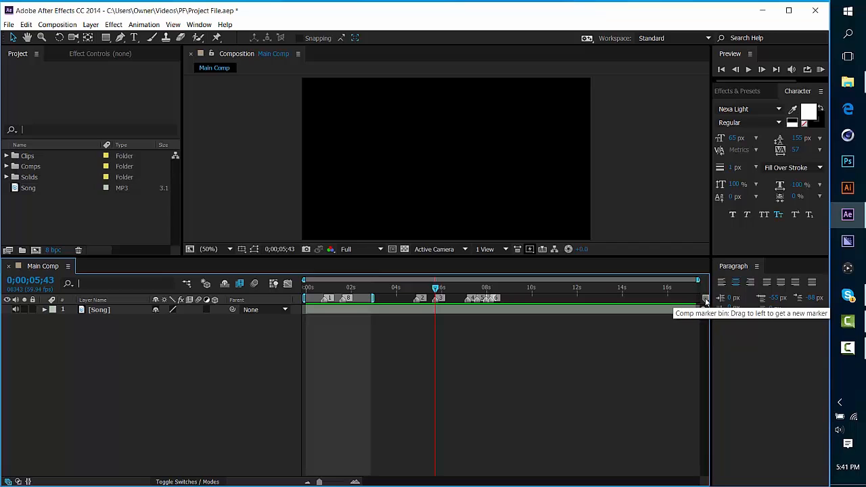
Try placing a new composition marker at about 13 seconds on the timeline and undo it
{"action": "mouse_move", "coordinate": [705, 300]}
{"action": "left_mouse_down"}
{"action": "mouse_move", "coordinate": [676, 308]}
{"action": "mouse_move", "coordinate": [658, 301]}
{"action": "left_mouse_up"}
{"action": "left_click_drag", "start_coordinate": [573, 299], "coordinate": [602, 304]}
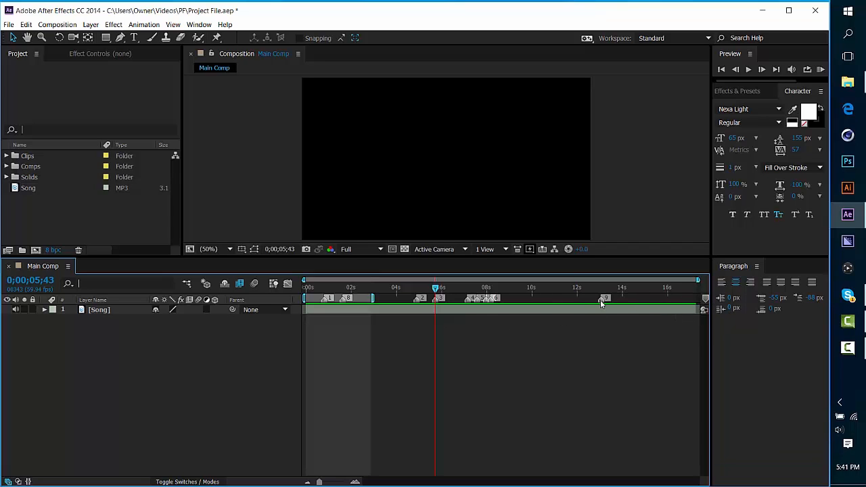
{"action": "key", "text": "ctrl+z"}
Reveal the audio waveform of the Song layer in the timeline
{"action": "mouse_move", "coordinate": [435, 284]}
{"action": "left_mouse_down"}
{"action": "mouse_move", "coordinate": [341, 286]}
{"action": "mouse_move", "coordinate": [424, 286]}
{"action": "left_mouse_up"}
{"action": "left_click", "coordinate": [429, 311]}
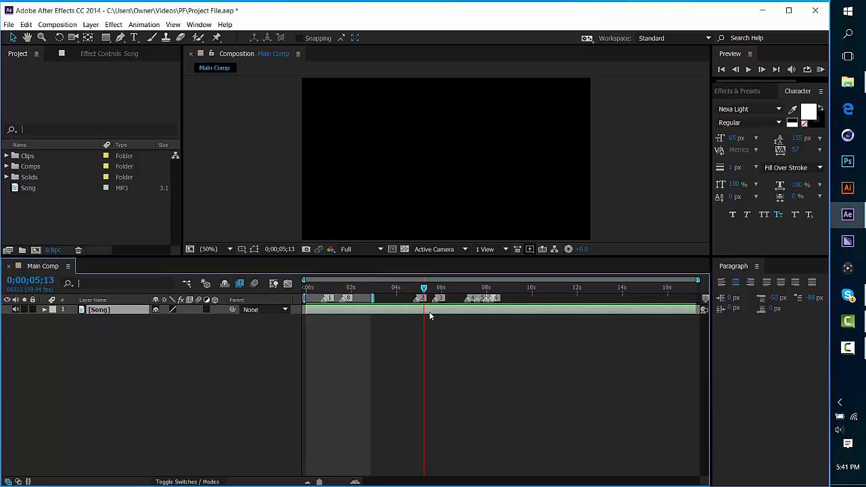
{"action": "key", "text": "l"}
{"action": "key", "text": "l"}
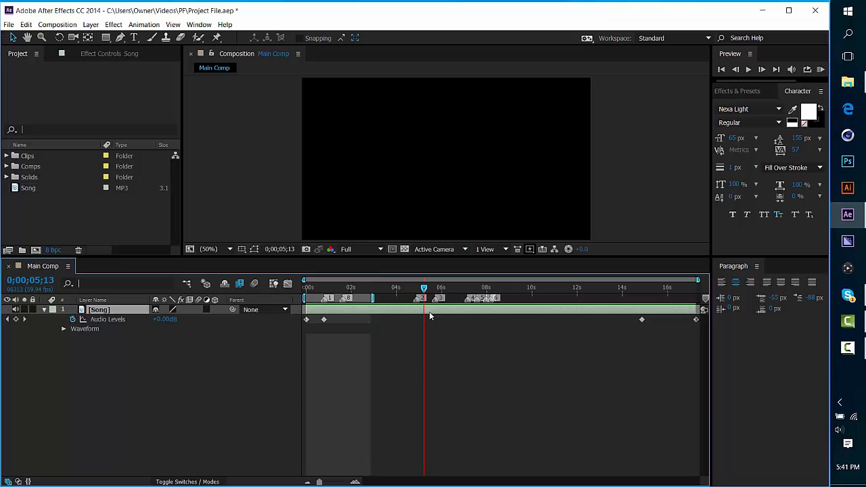
Scrub along the Song waveform and preview the audio from 0;00;03;16
{"action": "left_click_drag", "start_coordinate": [420, 290], "coordinate": [498, 288]}
{"action": "left_click_drag", "start_coordinate": [540, 363], "coordinate": [380, 364]}
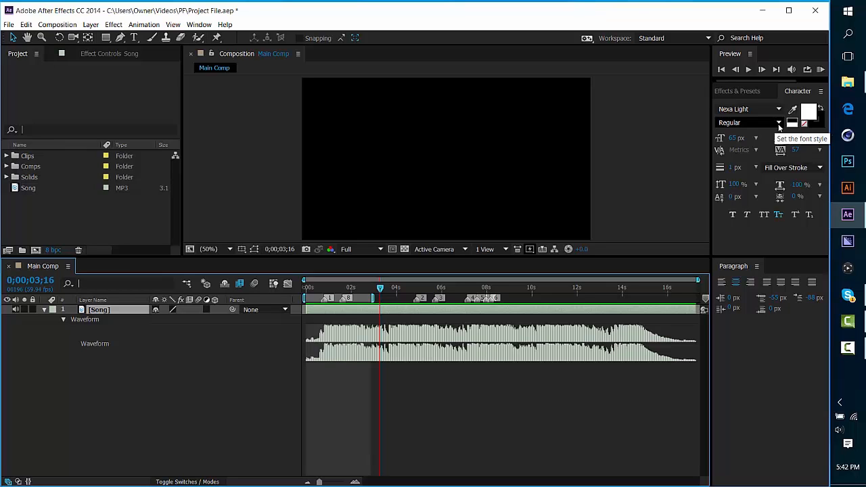
{"action": "key", "text": "KP_Decimal"}
{"action": "left_click", "coordinate": [515, 137]}
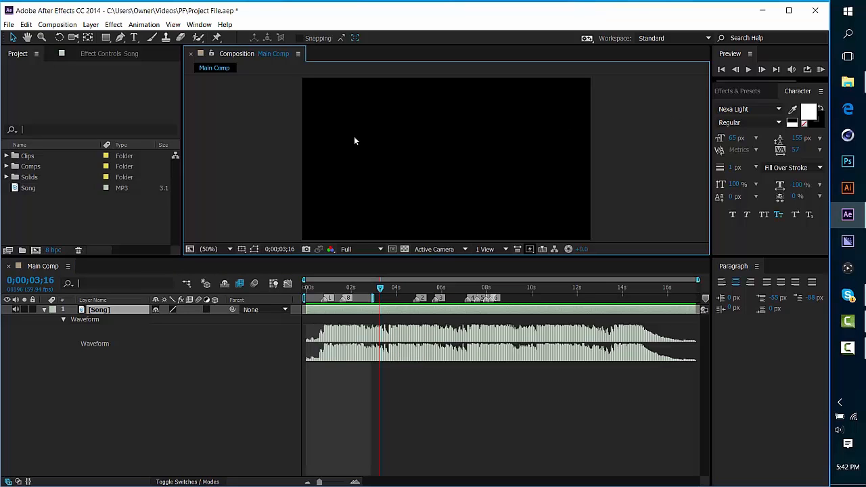
Add Closer.mp4 from the Clips folder to Main Comp beneath the Song layer
{"action": "left_click", "coordinate": [7, 156]}
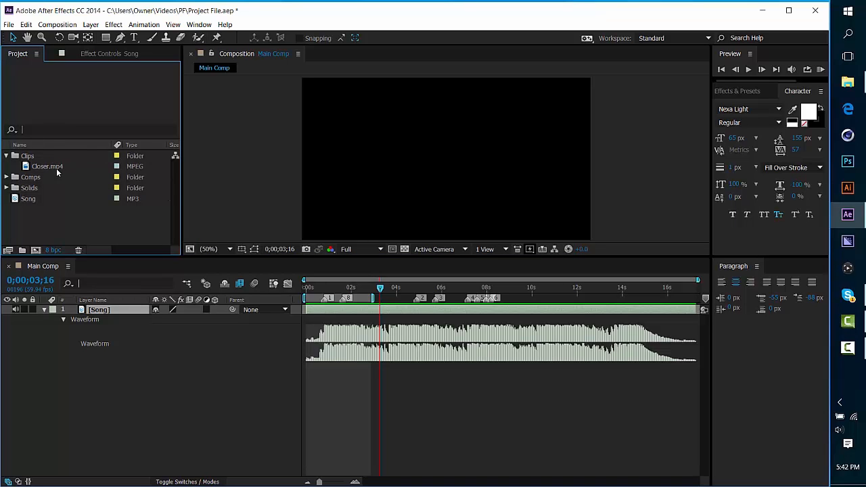
{"action": "left_click_drag", "start_coordinate": [46, 167], "coordinate": [330, 379]}
{"action": "mouse_move", "coordinate": [401, 369]}
{"action": "left_mouse_down"}
{"action": "mouse_move", "coordinate": [450, 368]}
{"action": "mouse_move", "coordinate": [413, 369]}
{"action": "left_mouse_up"}
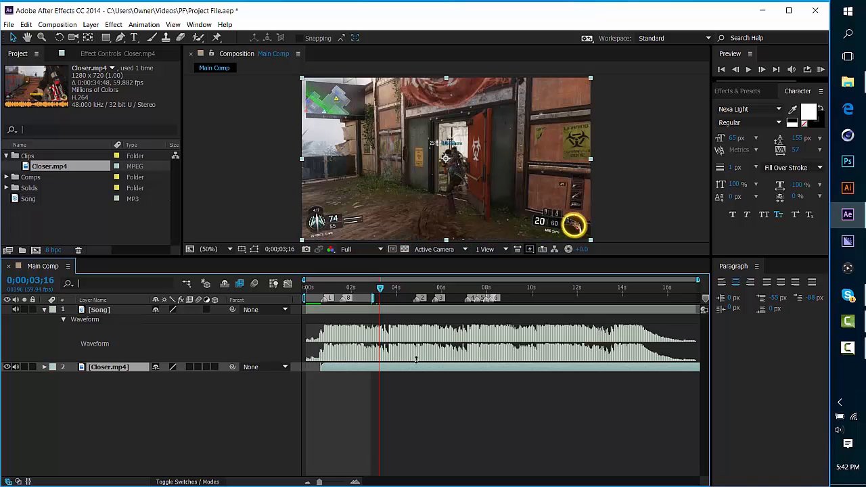
Slide the Closer.mp4 layer earlier so its sniper shot falls on marker 2 at 0;00;04;54
{"action": "left_click_drag", "start_coordinate": [379, 293], "coordinate": [336, 298]}
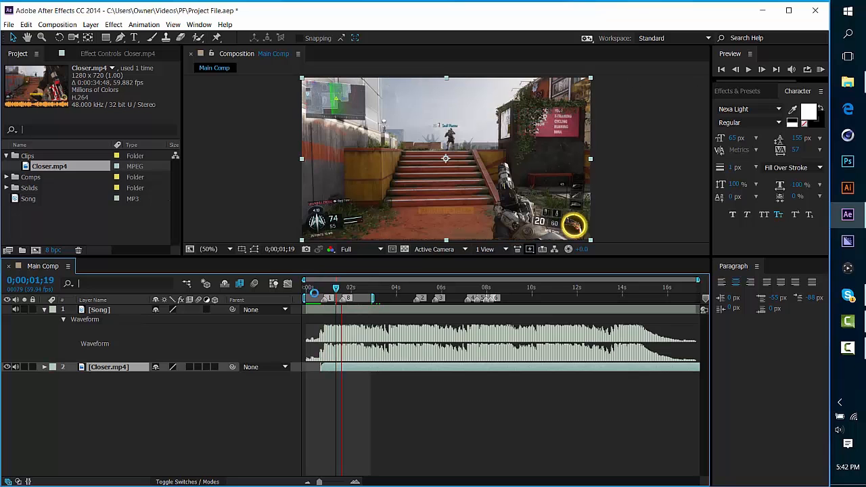
{"action": "left_click", "coordinate": [362, 223]}
{"action": "mouse_move", "coordinate": [415, 288]}
{"action": "left_mouse_down"}
{"action": "mouse_move", "coordinate": [431, 291]}
{"action": "mouse_move", "coordinate": [416, 289]}
{"action": "left_mouse_up"}
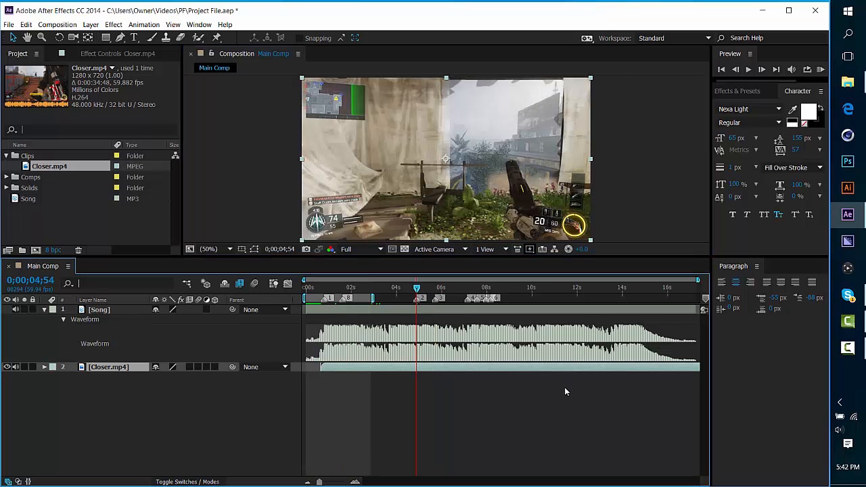
{"action": "left_click_drag", "start_coordinate": [523, 372], "coordinate": [454, 378]}
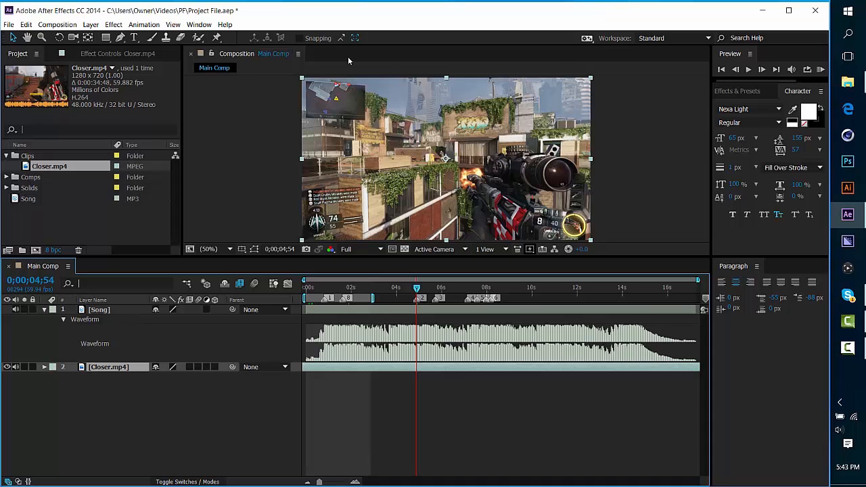
Check the shot frame by frame and split the Closer.mp4 layer at 0;00;04;54
{"action": "left_click", "coordinate": [736, 69]}
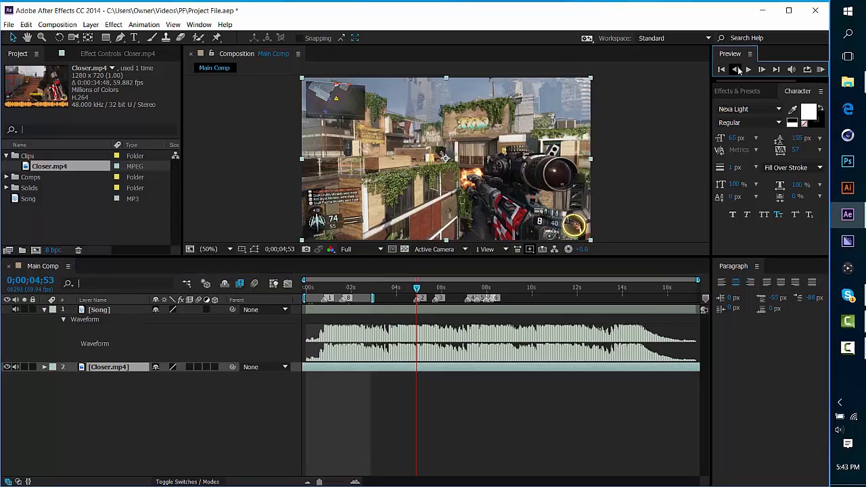
{"action": "left_click", "coordinate": [760, 71]}
{"action": "left_click", "coordinate": [26, 25]}
{"action": "left_click", "coordinate": [41, 162]}
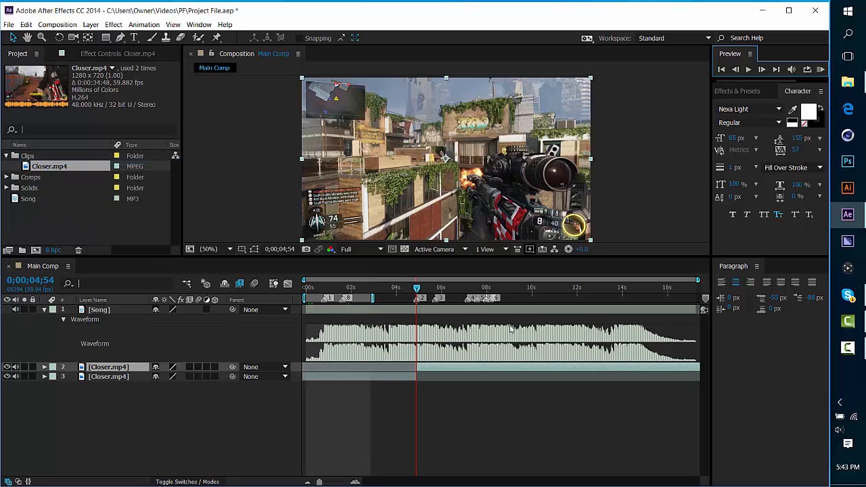
Time-stretch the Closer.mp4 segment before the split with a stretch factor of 200
{"action": "left_click_drag", "start_coordinate": [417, 290], "coordinate": [354, 291]}
{"action": "left_click", "coordinate": [392, 377]}
{"action": "right_click", "coordinate": [339, 294]}
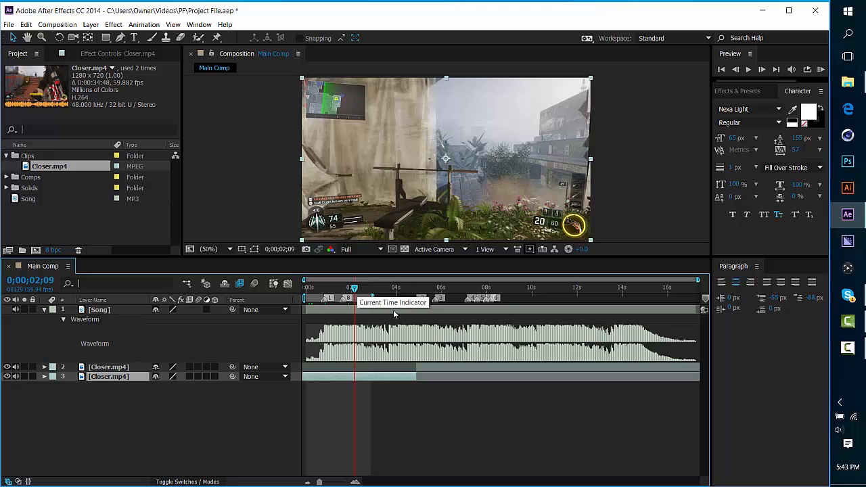
{"action": "right_click", "coordinate": [369, 378]}
{"action": "mouse_move", "coordinate": [403, 167]}
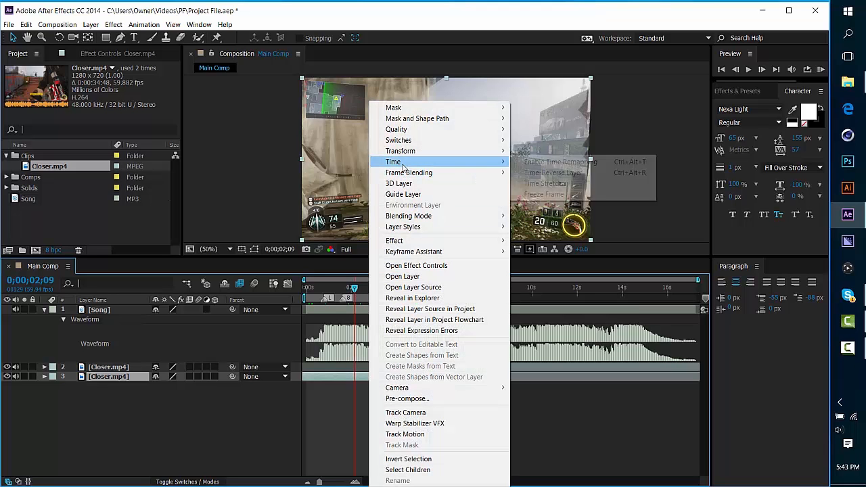
{"action": "left_click", "coordinate": [544, 184]}
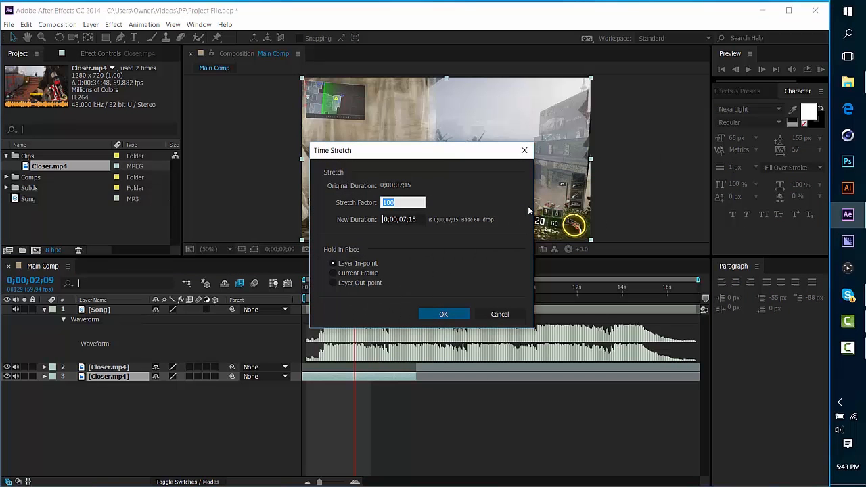
{"action": "type", "text": "200"}
{"action": "key", "text": "Return"}
{"action": "mouse_move", "coordinate": [330, 293]}
{"action": "left_mouse_down"}
{"action": "mouse_move", "coordinate": [316, 290]}
{"action": "mouse_move", "coordinate": [361, 290]}
{"action": "mouse_move", "coordinate": [346, 290]}
{"action": "left_mouse_up"}
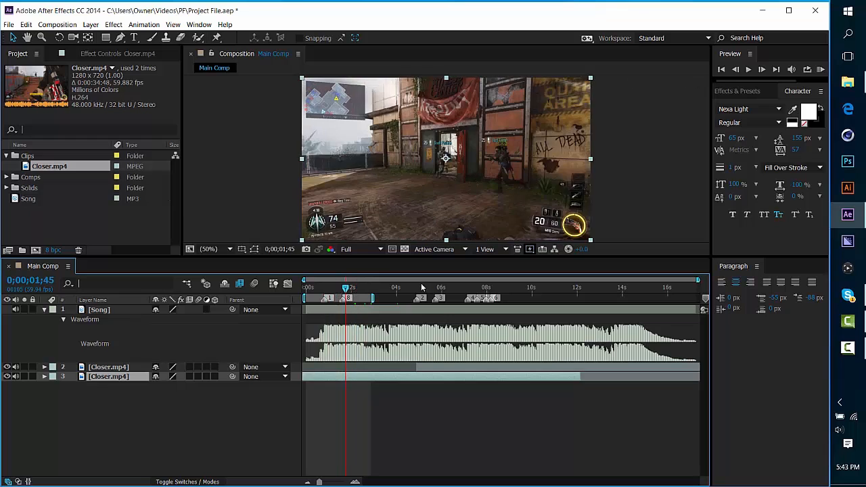
Align the stretched segment's end to 0;00;04;54 and scrub back to marker 1 to check the timing
{"action": "left_click", "coordinate": [421, 286]}
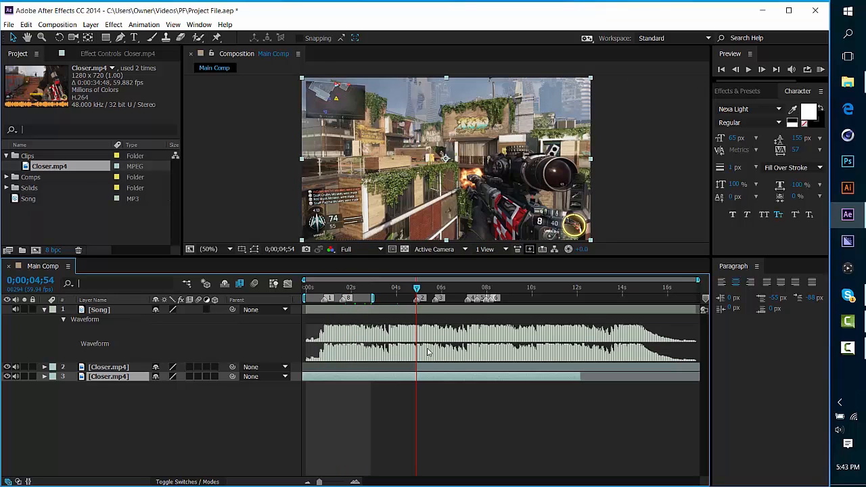
{"action": "key", "text": "bracketleft"}
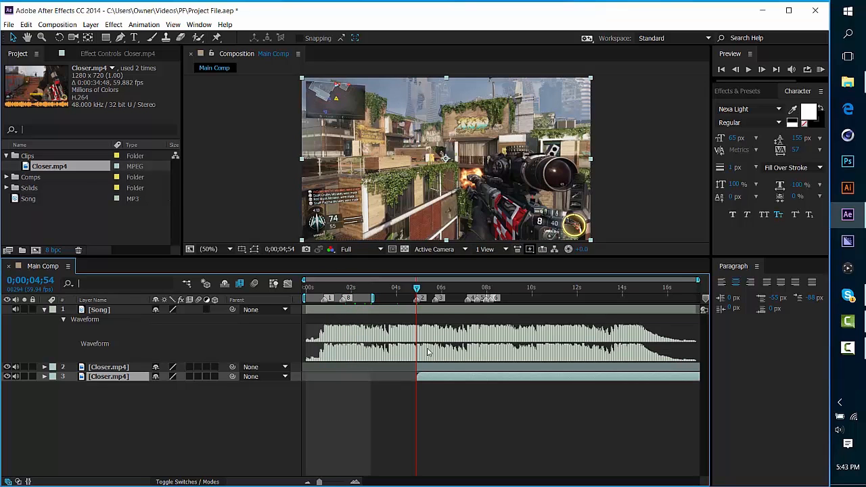
{"action": "key", "text": "bracketright"}
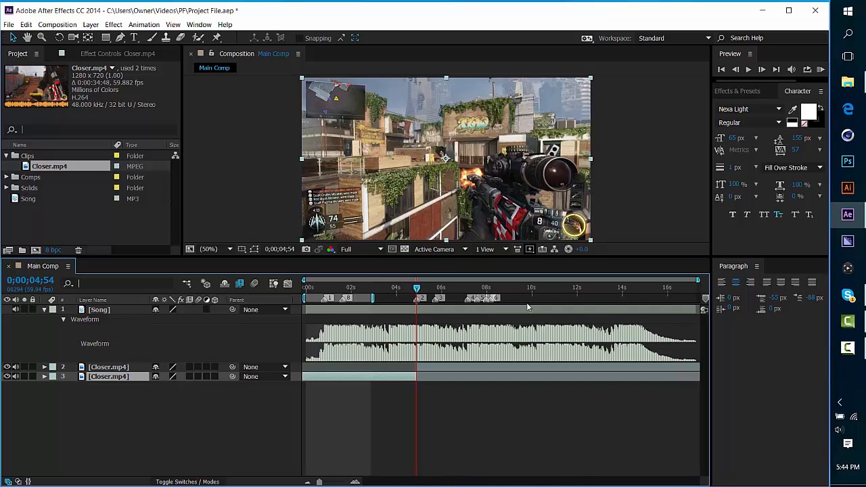
{"action": "left_click_drag", "start_coordinate": [415, 290], "coordinate": [390, 288]}
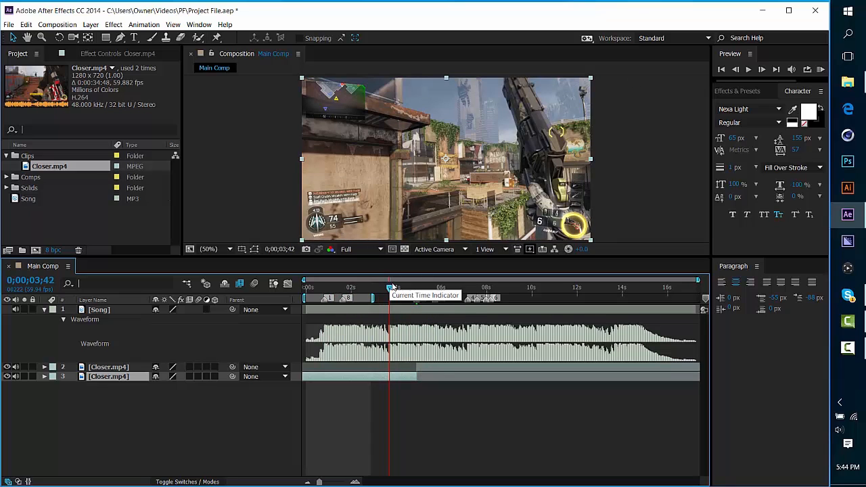
{"action": "left_click", "coordinate": [342, 290]}
{"action": "left_click_drag", "start_coordinate": [334, 291], "coordinate": [324, 290]}
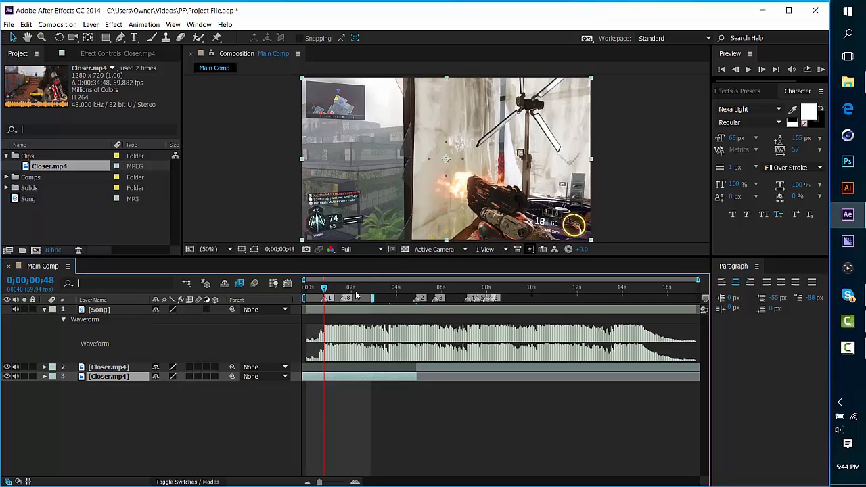
Undo the realignment and the time stretch of the first Closer.mp4 segment
{"action": "key", "text": "ctrl+z"}
{"action": "key", "text": "ctrl+z"}
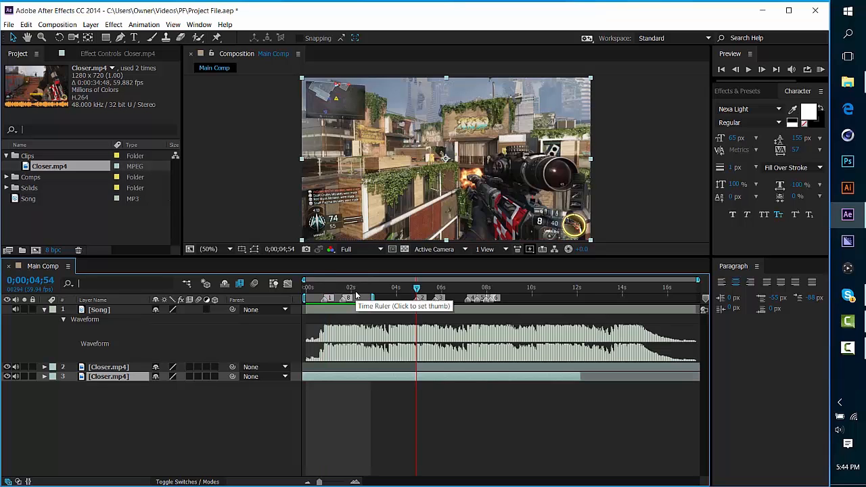
{"action": "key", "text": "ctrl+z"}
{"action": "mouse_move", "coordinate": [354, 288]}
{"action": "left_mouse_down"}
{"action": "mouse_move", "coordinate": [326, 293]}
{"action": "mouse_move", "coordinate": [365, 285]}
{"action": "left_mouse_up"}
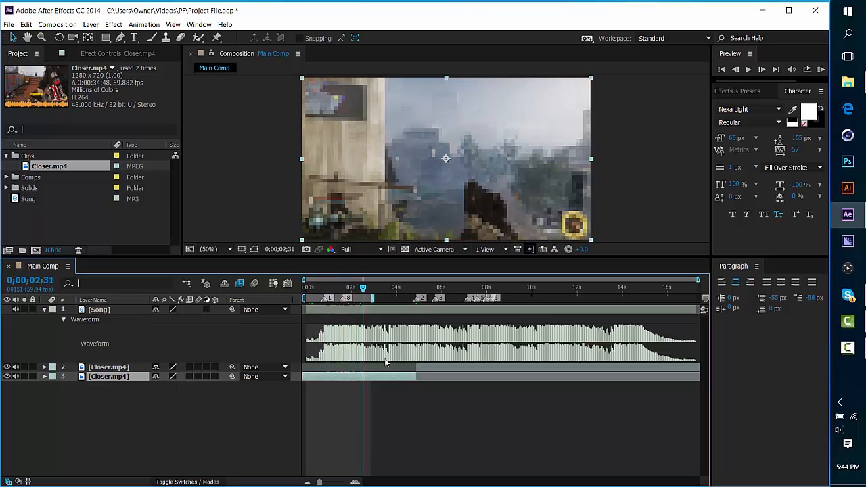
{"action": "right_click", "coordinate": [396, 384]}
{"action": "mouse_move", "coordinate": [467, 162]}
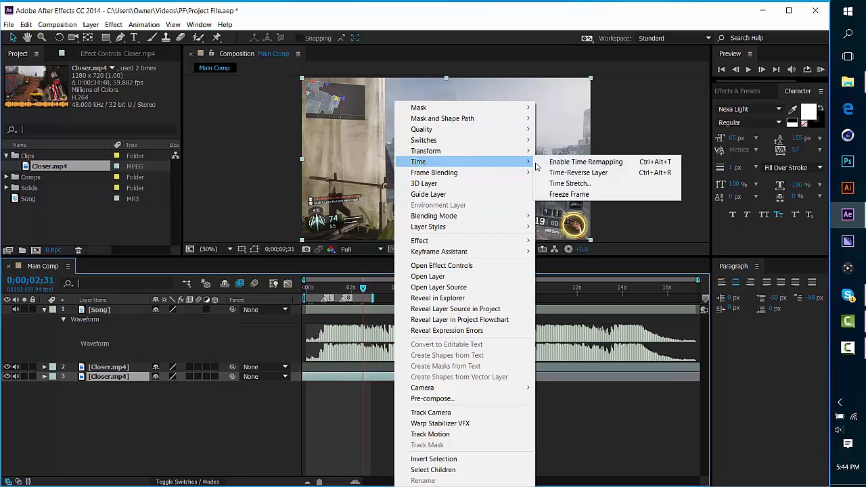
{"action": "left_click", "coordinate": [559, 183]}
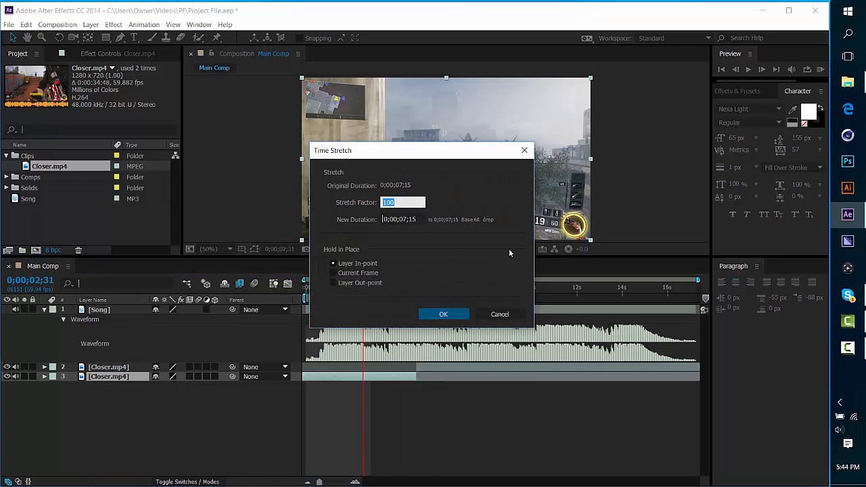
{"action": "left_click", "coordinate": [497, 315]}
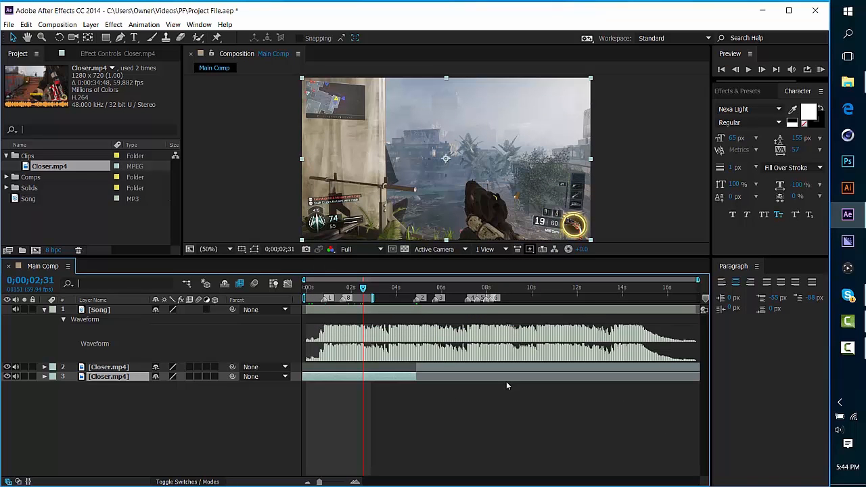
Enable time remapping on the first Closer.mp4 segment and add a Time Remap keyframe at 0;00;04;54
{"action": "key", "text": "ctrl+alt+t"}
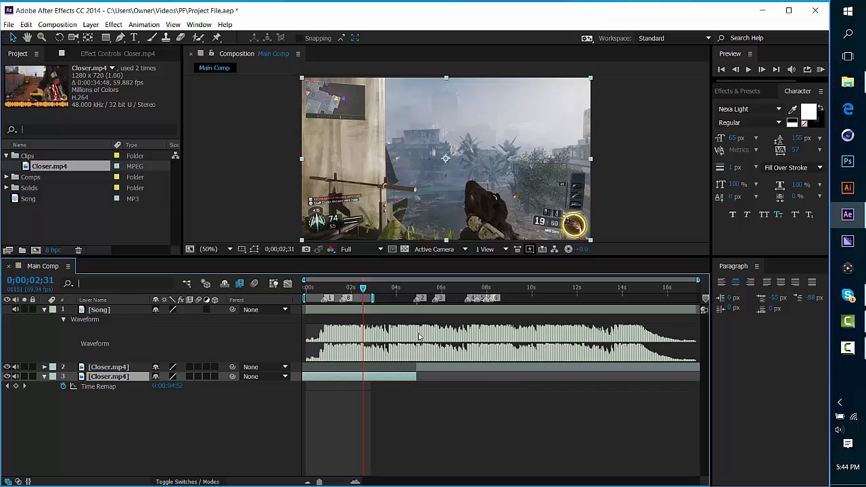
{"action": "left_click_drag", "start_coordinate": [365, 289], "coordinate": [417, 288]}
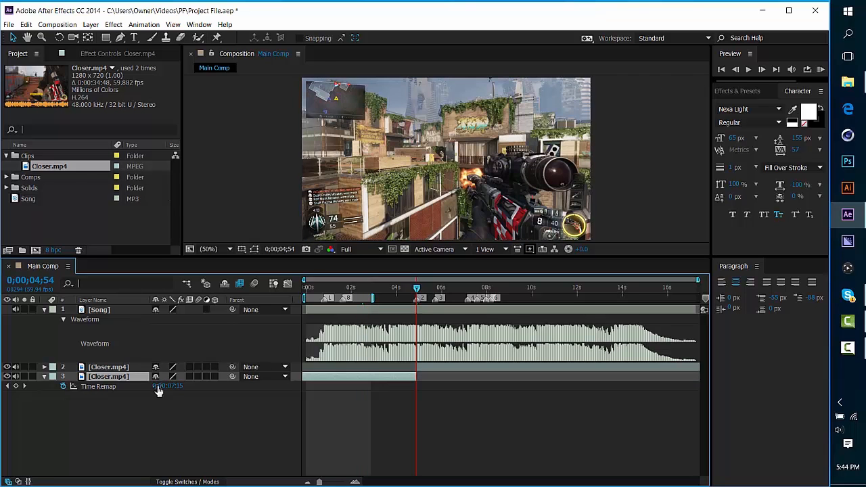
{"action": "left_click", "coordinate": [15, 386]}
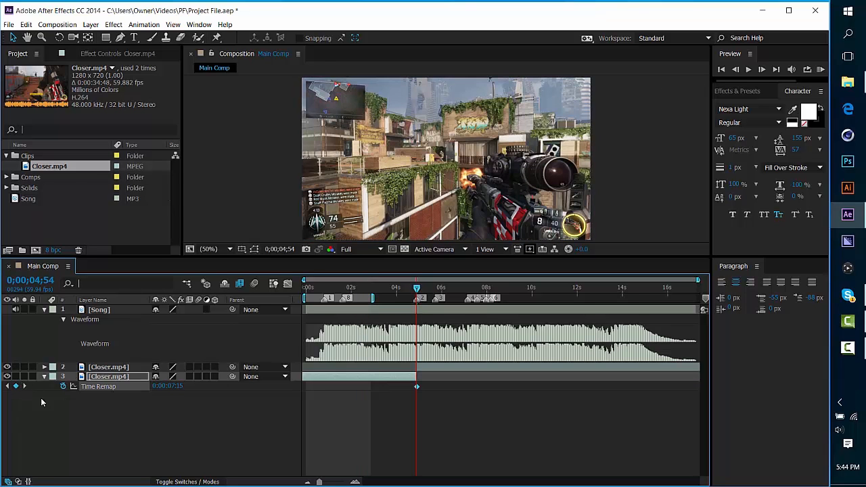
Add a Time Remap keyframe at 0;00;01;39 and move it to marker 1 at 0;00;00;48
{"action": "left_click_drag", "start_coordinate": [417, 289], "coordinate": [347, 304]}
{"action": "left_click", "coordinate": [15, 386]}
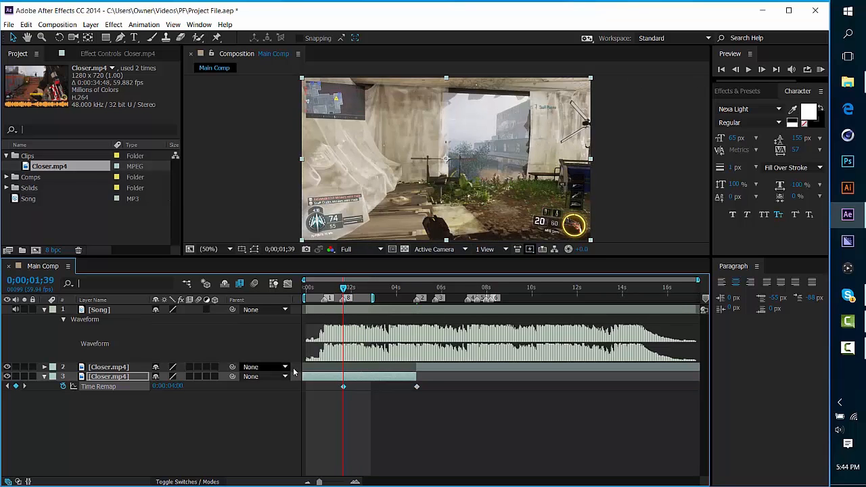
{"action": "left_click_drag", "start_coordinate": [343, 387], "coordinate": [324, 389]}
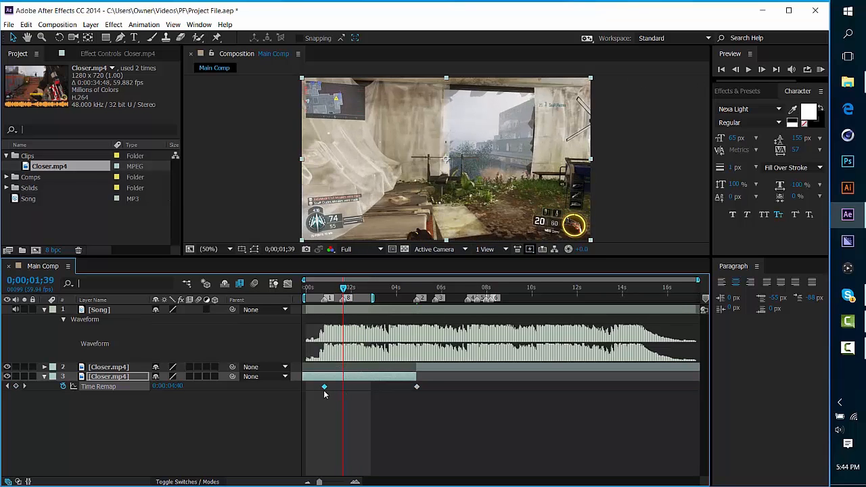
{"action": "left_click_drag", "start_coordinate": [345, 289], "coordinate": [324, 289]}
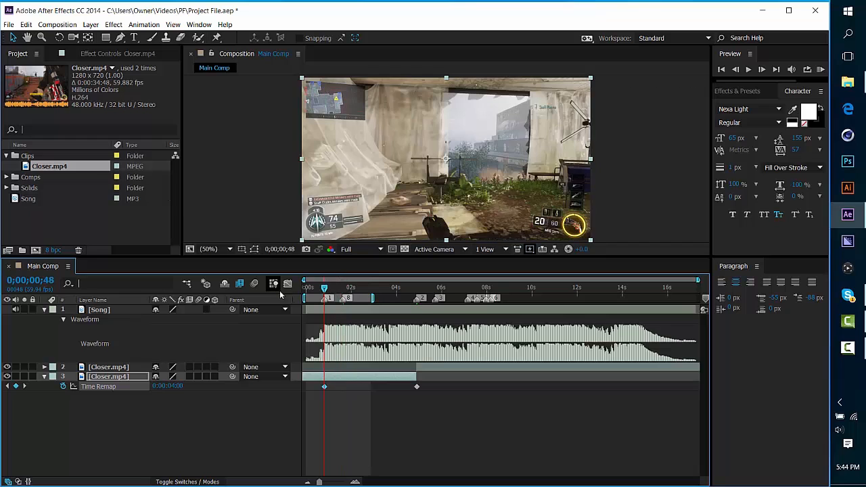
Split the time-remapped segment at 0;00;00;48 and delete the part before it
{"action": "left_click", "coordinate": [25, 25]}
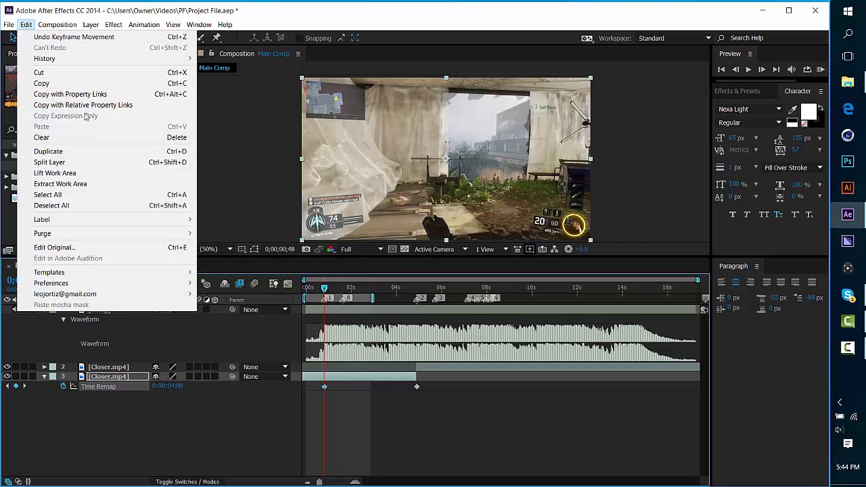
{"action": "left_click", "coordinate": [74, 155]}
{"action": "left_click", "coordinate": [308, 385]}
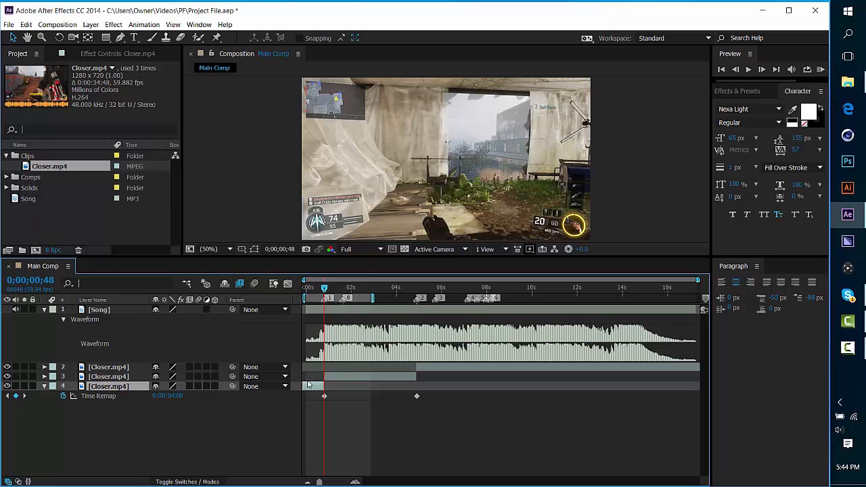
{"action": "key", "text": "Delete"}
Select the first Closer.mp4 segment and show its Time Remap keyframes
{"action": "left_click", "coordinate": [318, 288]}
{"action": "mouse_move", "coordinate": [319, 289]}
{"action": "left_mouse_down"}
{"action": "mouse_move", "coordinate": [312, 290]}
{"action": "mouse_move", "coordinate": [319, 289]}
{"action": "left_mouse_up"}
{"action": "left_click", "coordinate": [348, 377]}
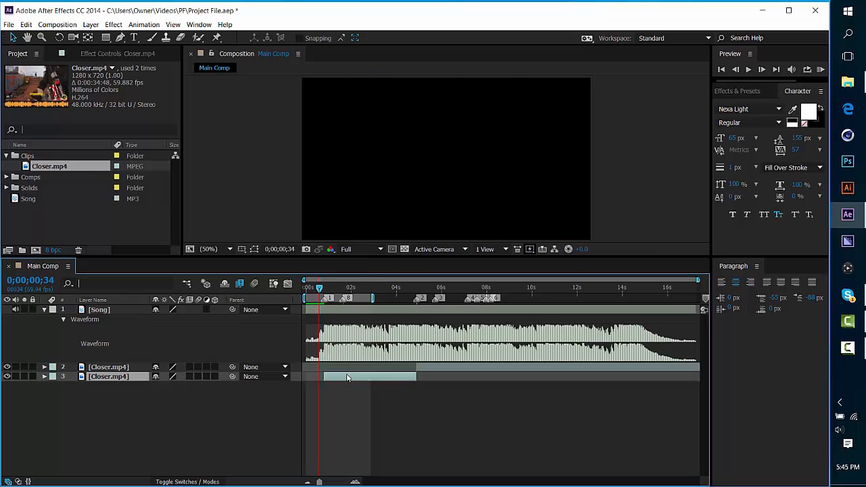
{"action": "key", "text": "ctrl+alt+t"}
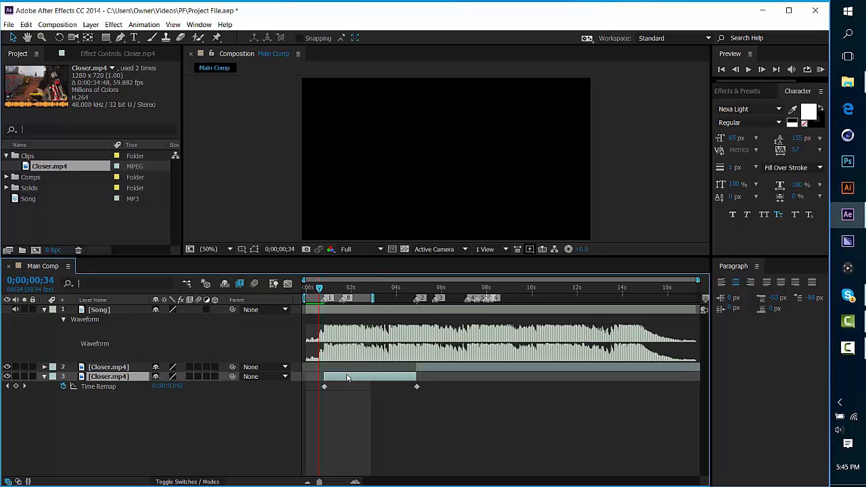
Find the frame where the gun fires at 0;00;01;47 and add a Time Remap keyframe there on the first Closer.mp4 segment
{"action": "left_click_drag", "start_coordinate": [319, 289], "coordinate": [343, 294]}
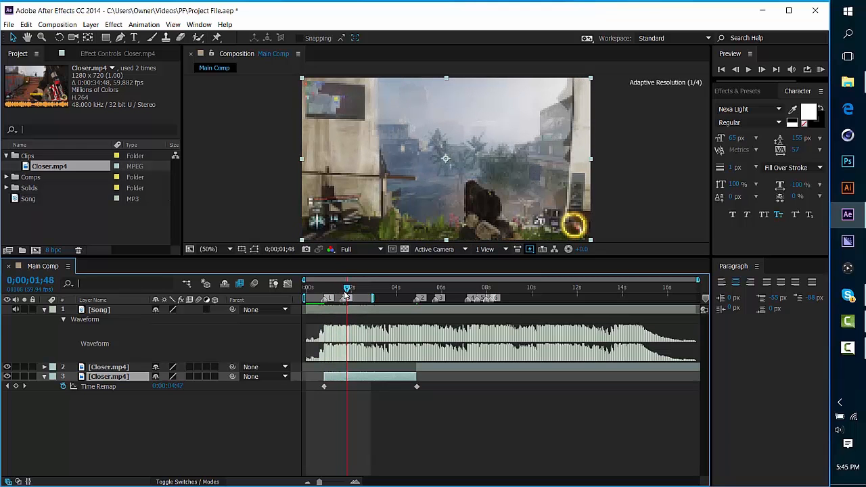
{"action": "left_click", "coordinate": [762, 70]}
{"action": "left_click", "coordinate": [762, 70]}
{"action": "left_click", "coordinate": [762, 69]}
{"action": "left_click", "coordinate": [762, 70]}
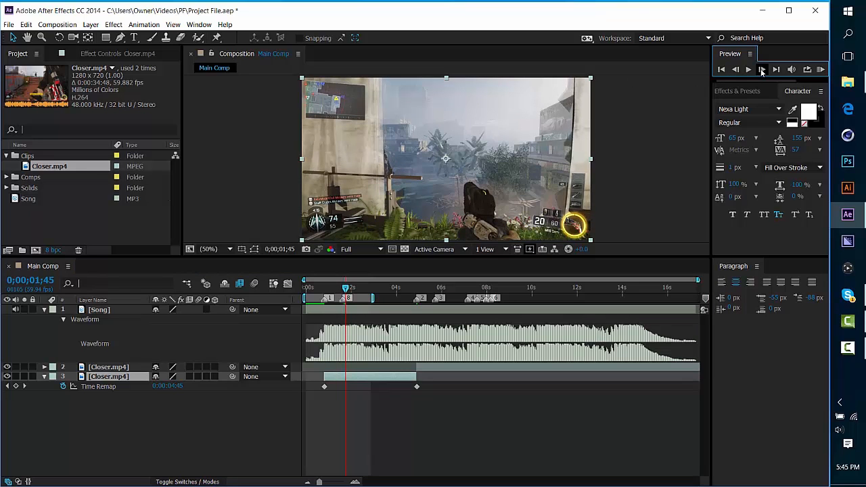
{"action": "left_click", "coordinate": [762, 69]}
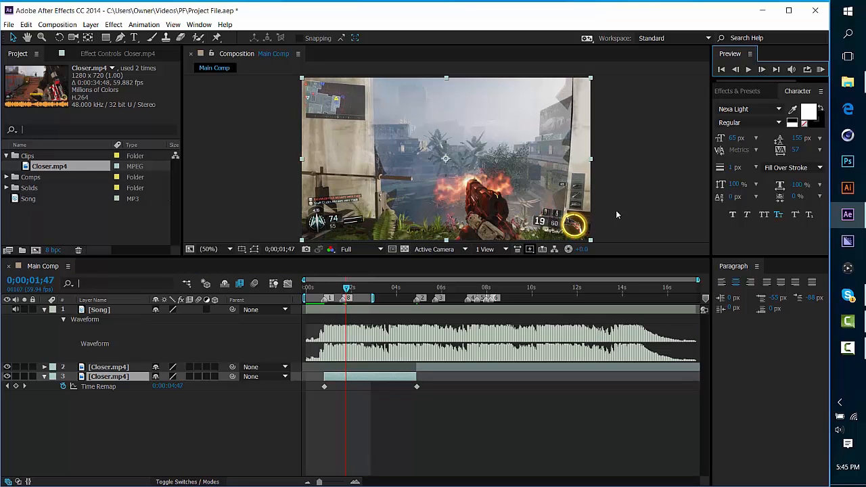
{"action": "left_click", "coordinate": [16, 385]}
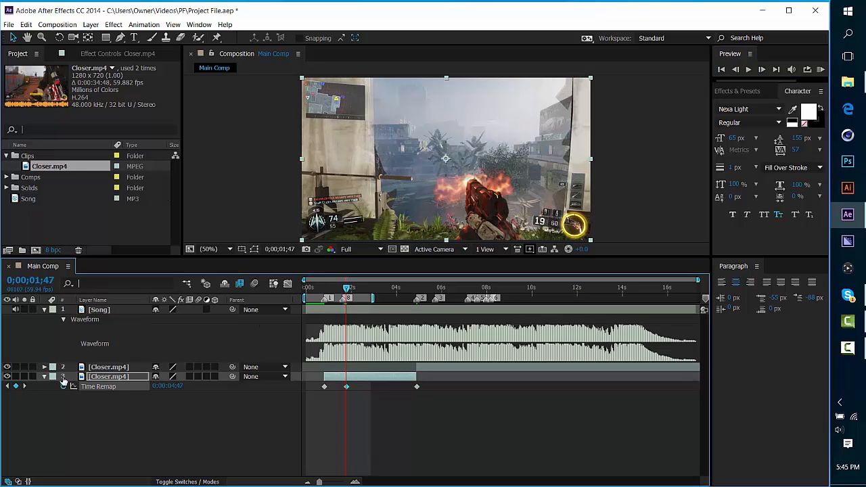
Move the middle Time Remap keyframe of the first Closer.mp4 segment to marker 8 at 0;00;01;37
{"action": "left_click_drag", "start_coordinate": [347, 287], "coordinate": [343, 290]}
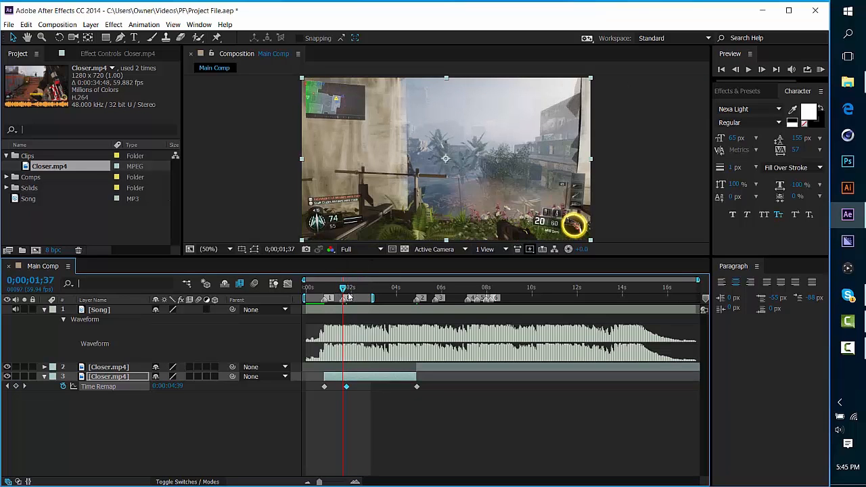
{"action": "key", "text": "F2"}
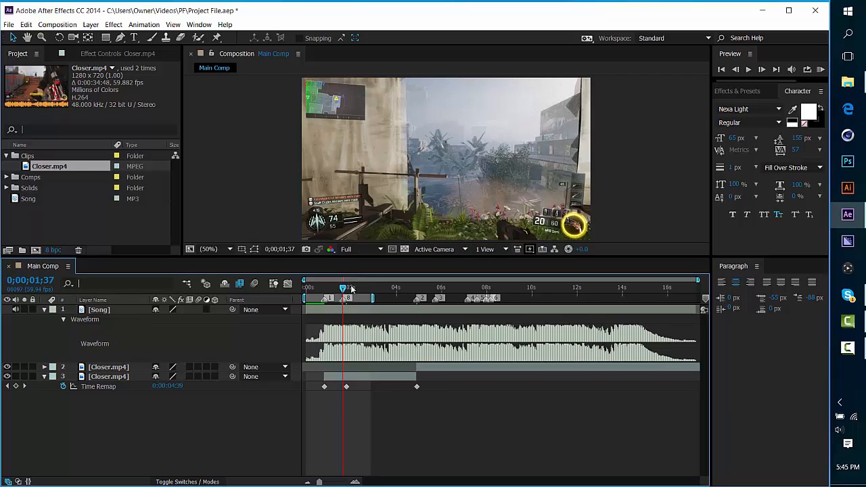
{"action": "left_click_drag", "start_coordinate": [347, 386], "coordinate": [344, 387]}
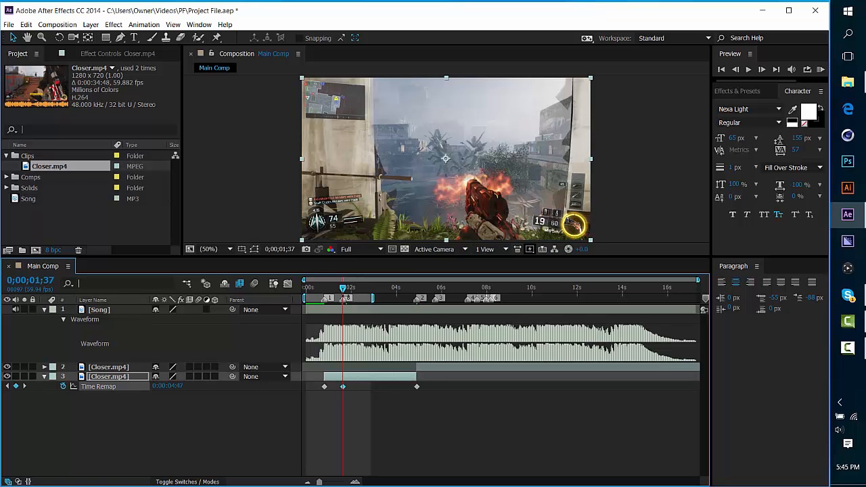
Split the second Closer.mp4 segment at marker 3 (0;00;05;43) and shift the part after the split to start just before 14s
{"action": "left_click_drag", "start_coordinate": [343, 290], "coordinate": [410, 295]}
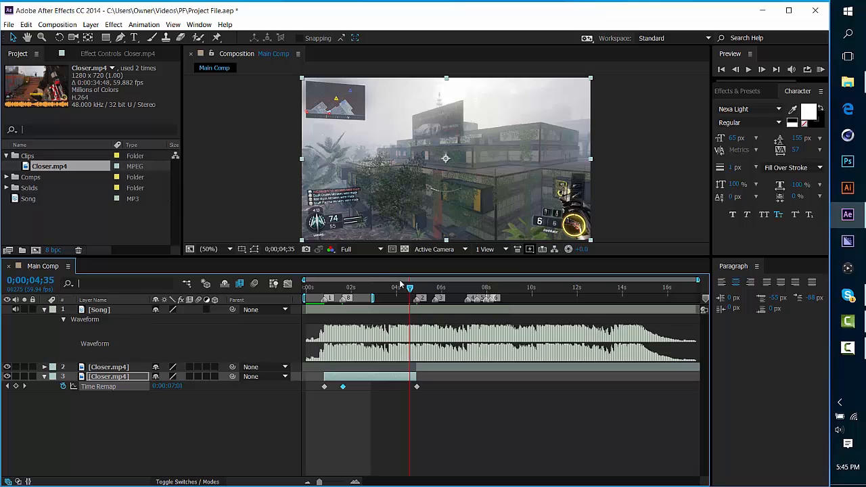
{"action": "left_click_drag", "start_coordinate": [411, 290], "coordinate": [440, 290]}
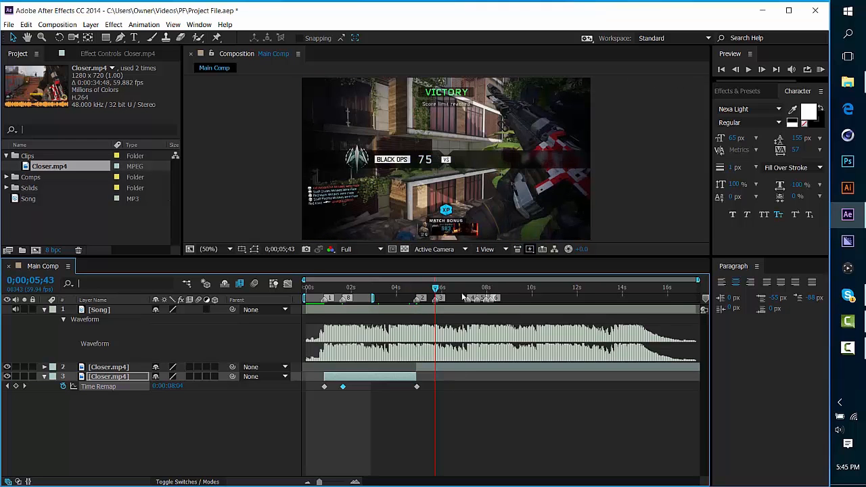
{"action": "left_click", "coordinate": [457, 368]}
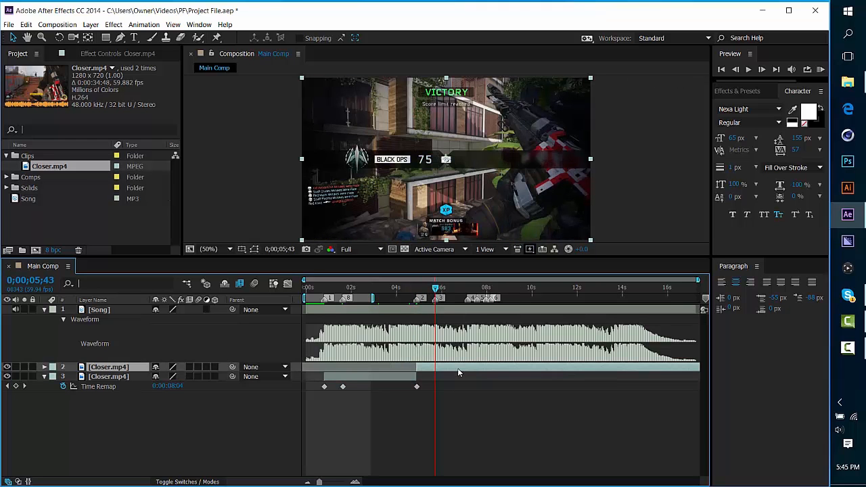
{"action": "left_click", "coordinate": [21, 29]}
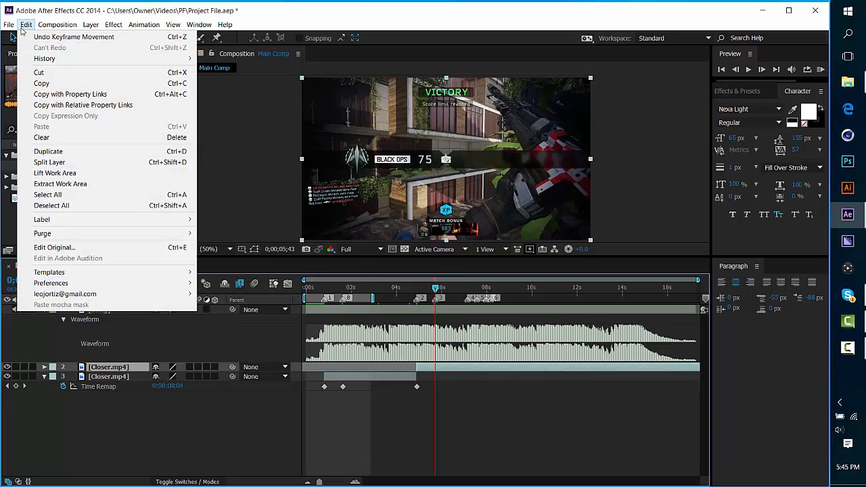
{"action": "left_click", "coordinate": [68, 163]}
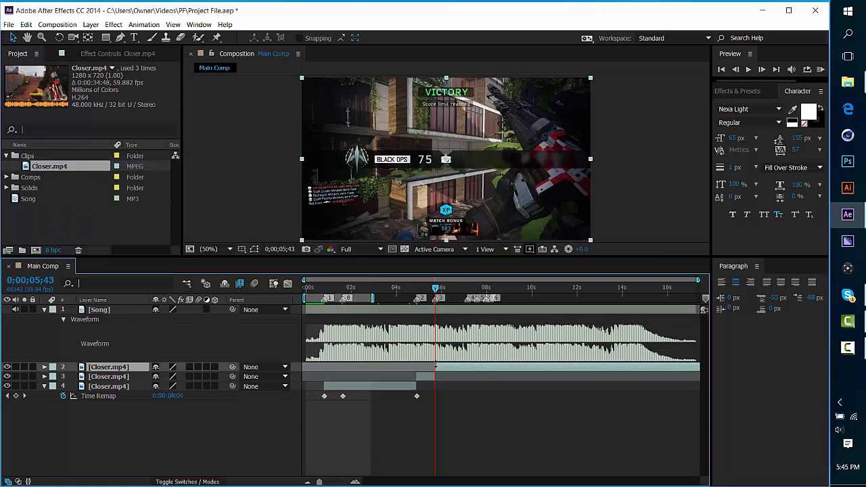
{"action": "left_click_drag", "start_coordinate": [448, 369], "coordinate": [628, 366]}
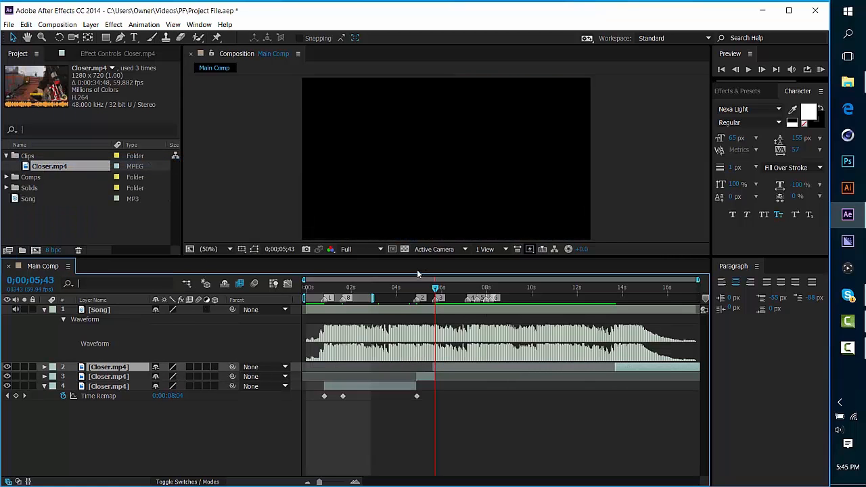
Search the effects for "distre" and apply the DISTREM...An3my preset to the Closer.mp4 segment between markers 2 and 3
{"action": "left_click_drag", "start_coordinate": [438, 289], "coordinate": [425, 291]}
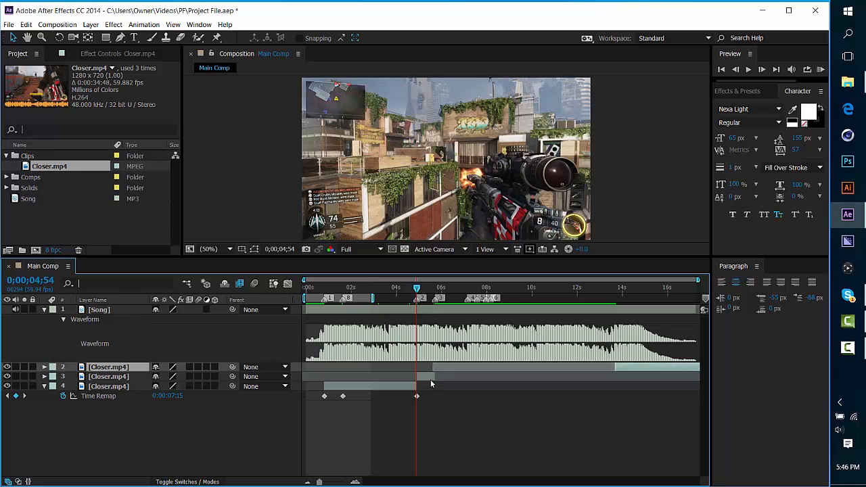
{"action": "left_click", "coordinate": [431, 379]}
{"action": "left_click", "coordinate": [354, 481]}
{"action": "left_click", "coordinate": [354, 482]}
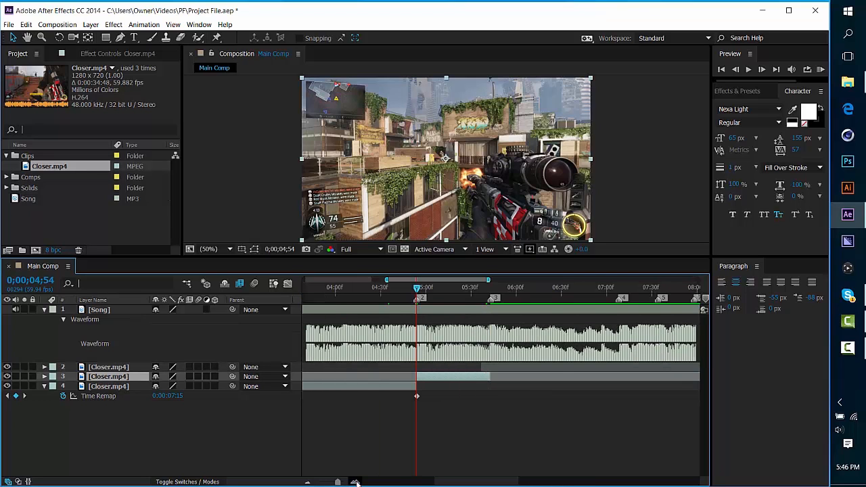
{"action": "left_click", "coordinate": [354, 482]}
{"action": "left_click", "coordinate": [737, 91]}
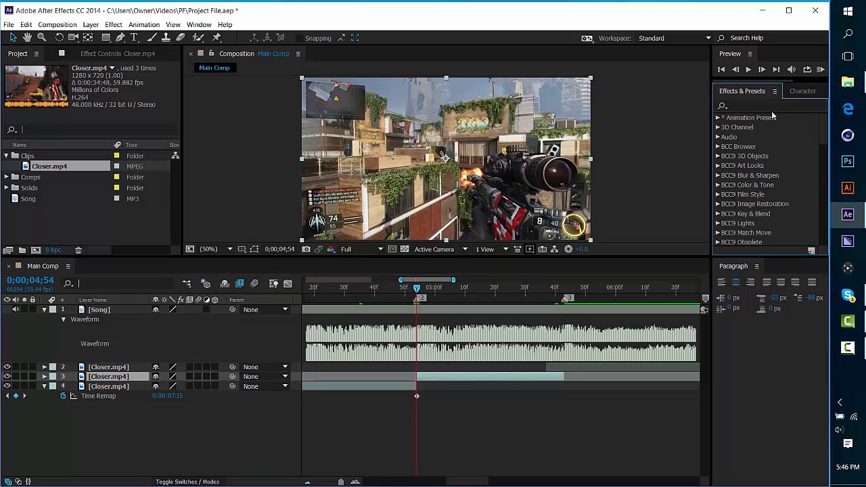
{"action": "left_click", "coordinate": [765, 106]}
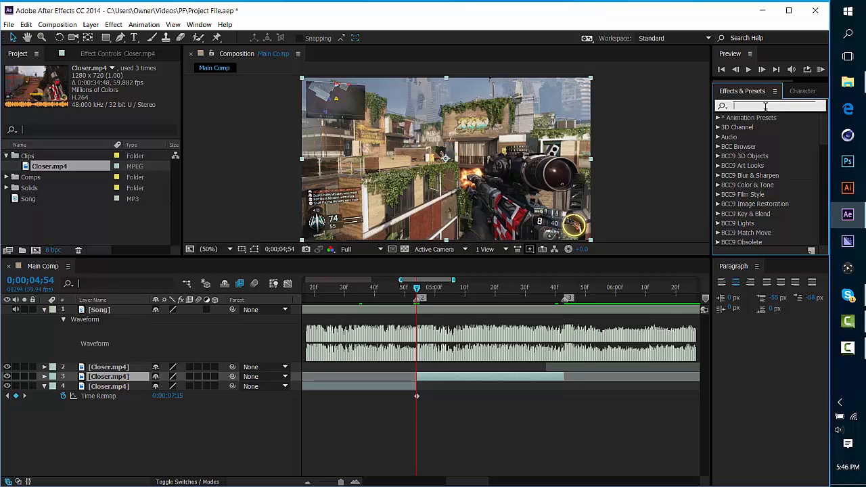
{"action": "type", "text": "dis"}
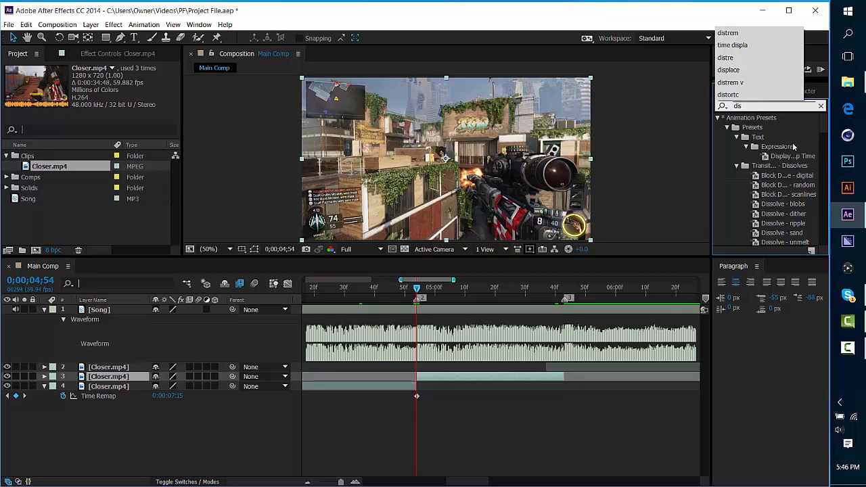
{"action": "type", "text": "tre"}
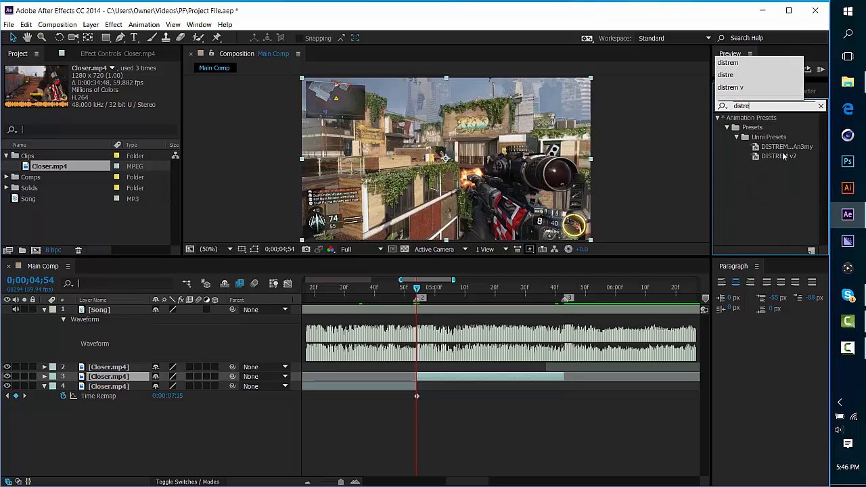
{"action": "left_click_drag", "start_coordinate": [777, 150], "coordinate": [462, 377]}
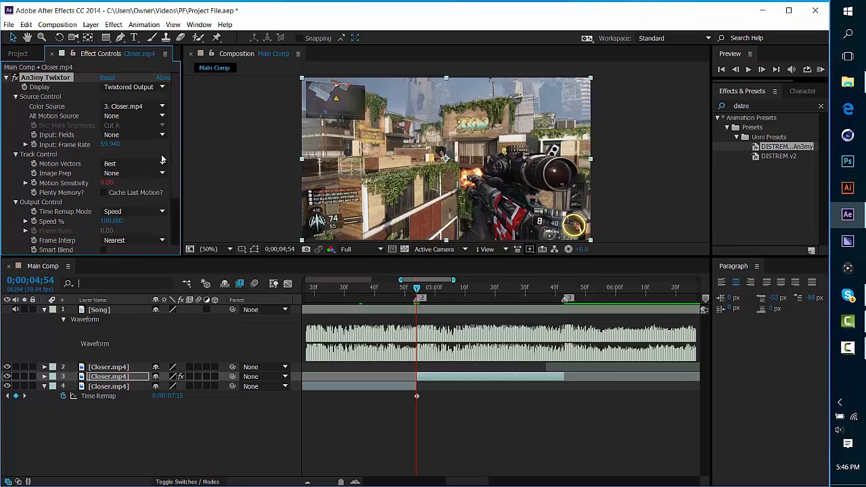
Search the effects and presets for "link" and clear the search
{"action": "left_click_drag", "start_coordinate": [172, 167], "coordinate": [169, 134]}
{"action": "left_click", "coordinate": [747, 106]}
{"action": "double_click", "coordinate": [747, 106]}
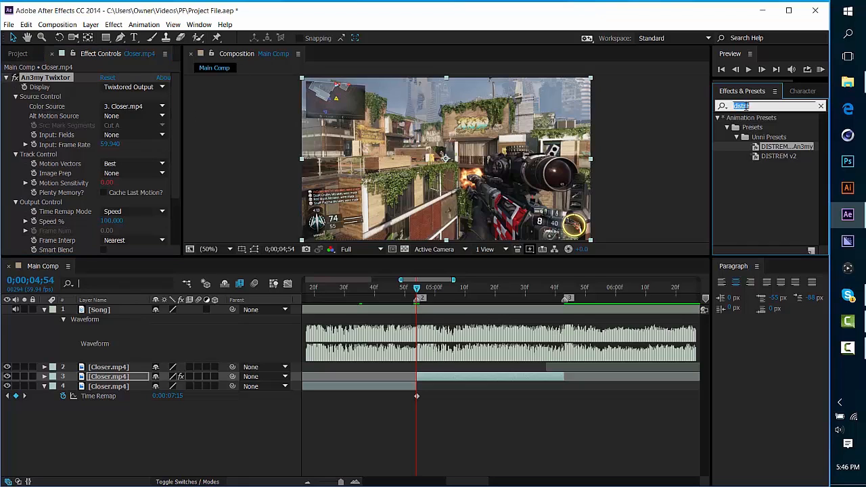
{"action": "type", "text": "link"}
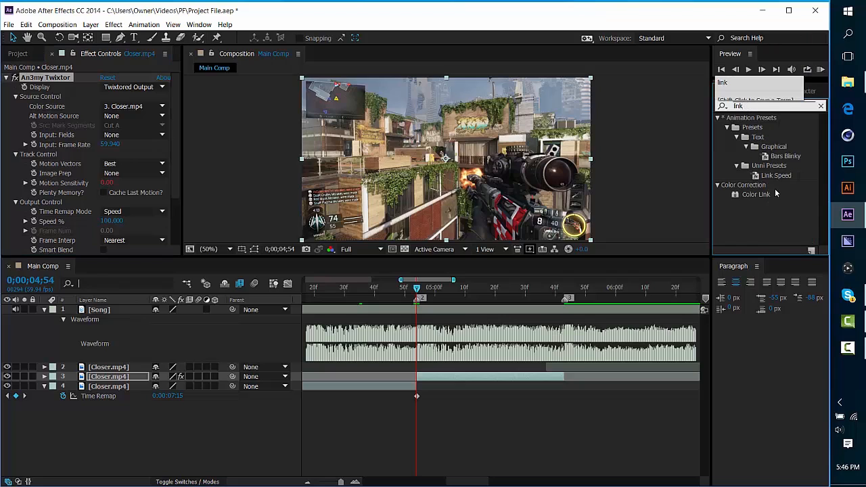
{"action": "key", "text": "BackSpace"}
{"action": "key", "text": "BackSpace"}
{"action": "key", "text": "BackSpace"}
{"action": "key", "text": "BackSpace"}
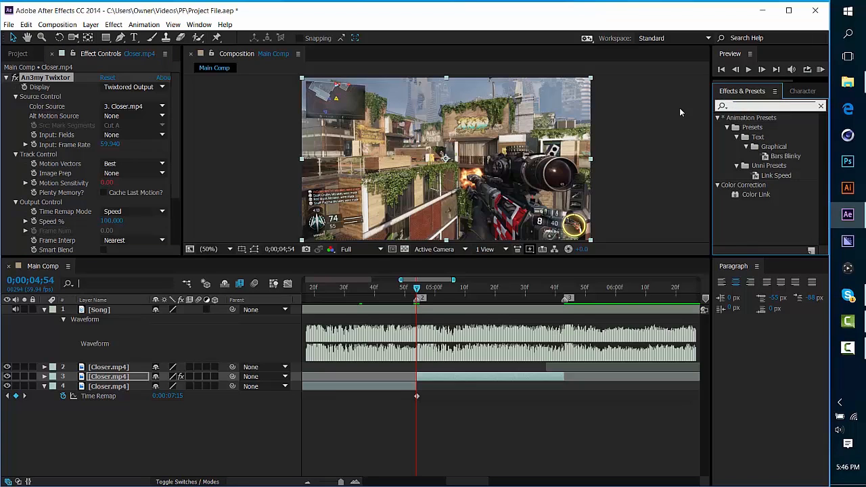
{"action": "left_click", "coordinate": [772, 141]}
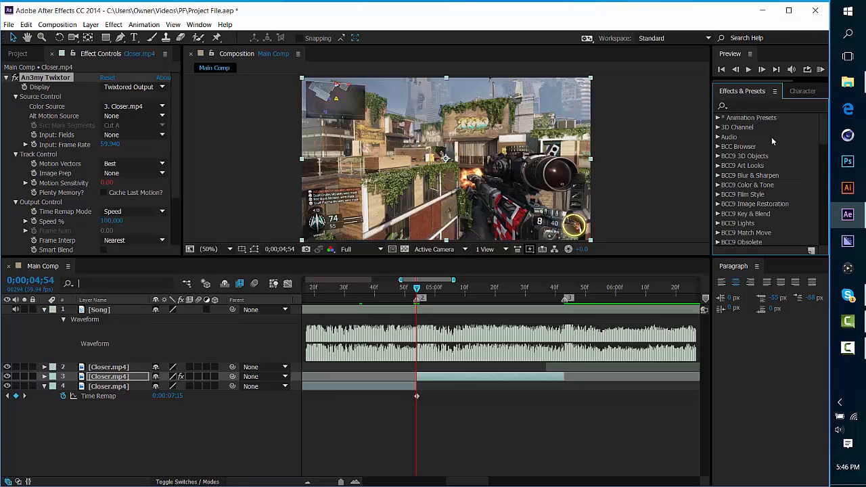
{"action": "left_click", "coordinate": [743, 105]}
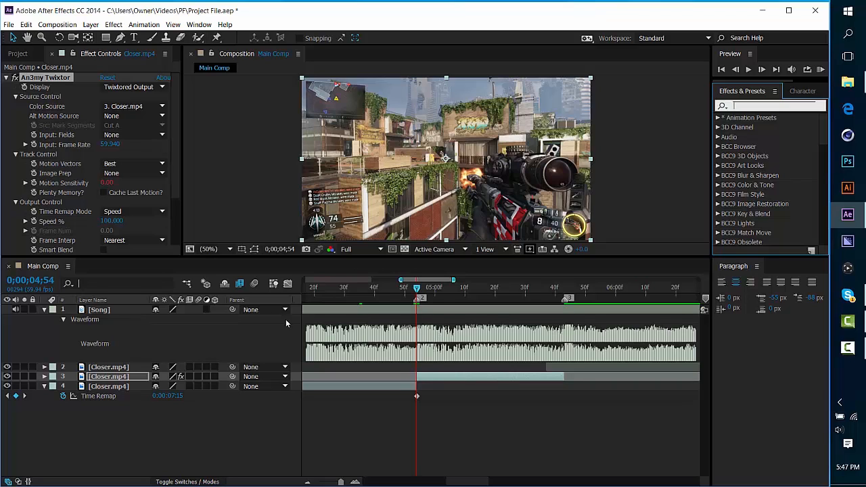
Turn on keyframing for An3my Twixtor's Speed % at 0;00;04;54 and show the keyframe in the timeline
{"action": "left_click", "coordinate": [38, 223]}
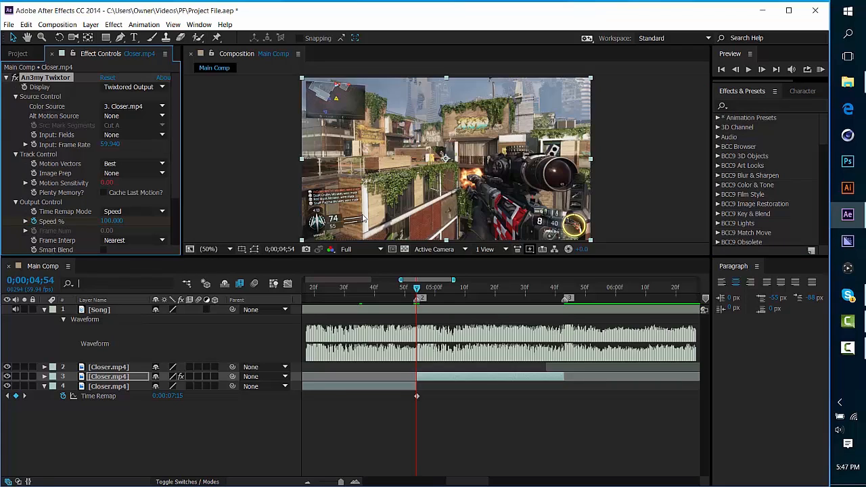
{"action": "key", "text": "Page_Up"}
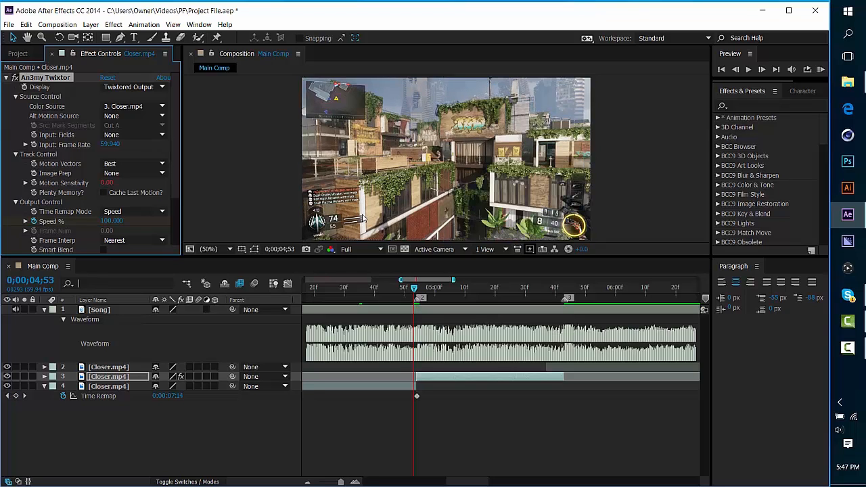
{"action": "key", "text": "Page_Down"}
{"action": "key", "text": "u"}
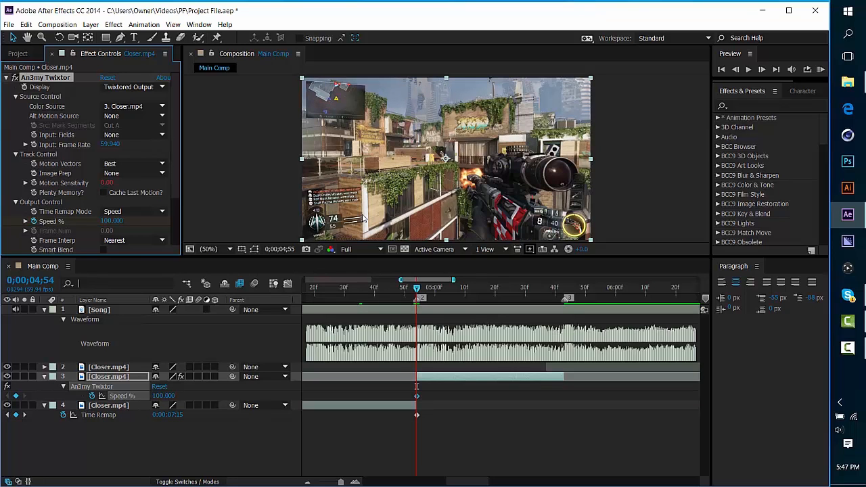
Set An3my Twixtor's Speed % to 250 one frame after its first keyframe, at 0;00;04;55
{"action": "key", "text": "Page_Down"}
{"action": "left_click", "coordinate": [112, 221]}
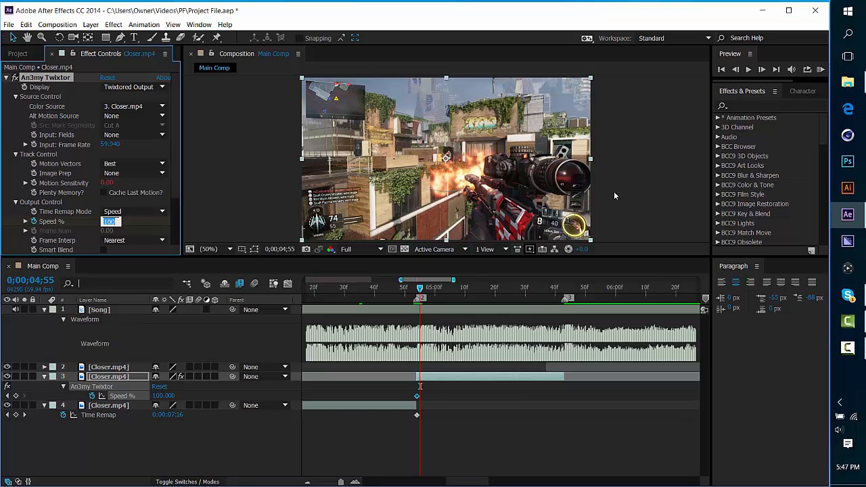
{"action": "type", "text": "250"}
{"action": "key", "text": "Return"}
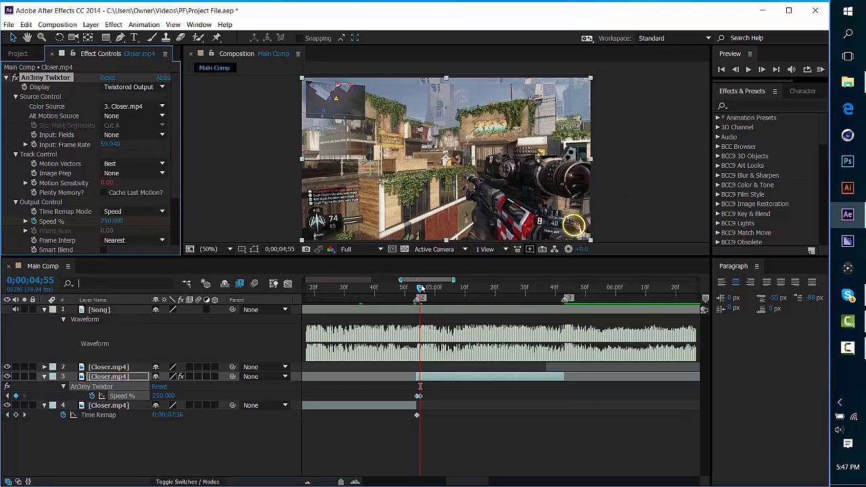
Add a Speed % keyframe at 0;00;05;42, one frame before marker 3, and scrub back to 0;00;05;18
{"action": "mouse_move", "coordinate": [426, 289]}
{"action": "left_mouse_down"}
{"action": "mouse_move", "coordinate": [400, 290]}
{"action": "mouse_move", "coordinate": [583, 271]}
{"action": "mouse_move", "coordinate": [583, 284]}
{"action": "mouse_move", "coordinate": [545, 281]}
{"action": "mouse_move", "coordinate": [568, 281]}
{"action": "left_mouse_up"}
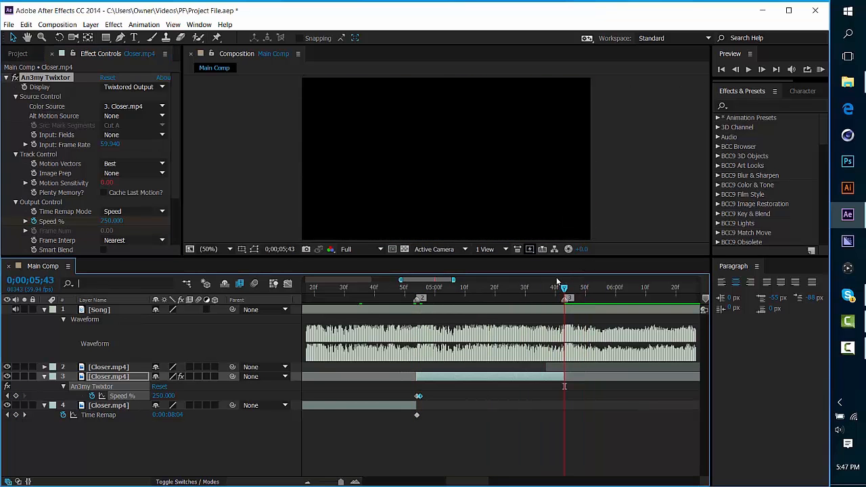
{"action": "key", "text": "Page_Up"}
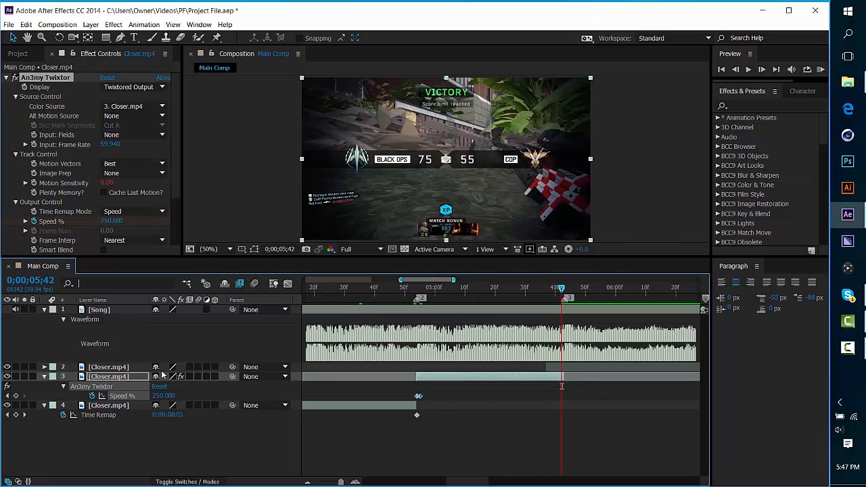
{"action": "left_click", "coordinate": [17, 400]}
{"action": "left_click", "coordinate": [492, 289]}
{"action": "left_click_drag", "start_coordinate": [492, 289], "coordinate": [490, 289]}
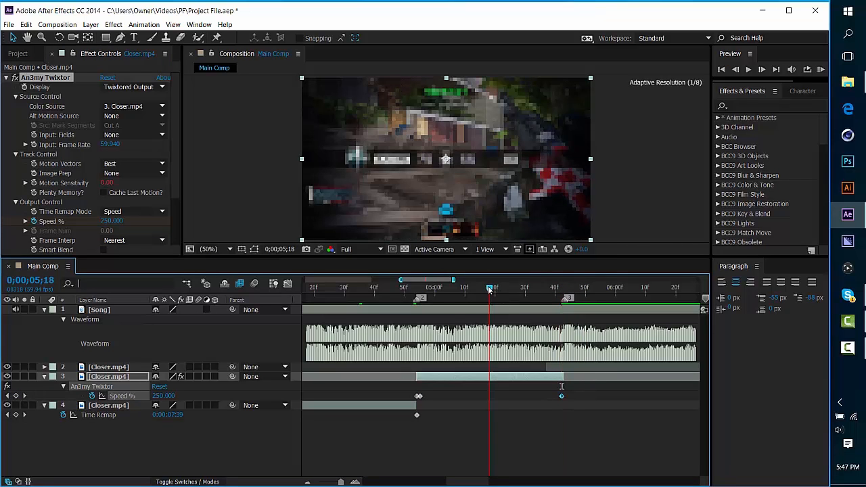
Set An3my Twixtor's Speed % to 50 at 0;00;05;18 for the clip segment between markers 2 and 3
{"action": "left_click", "coordinate": [162, 396]}
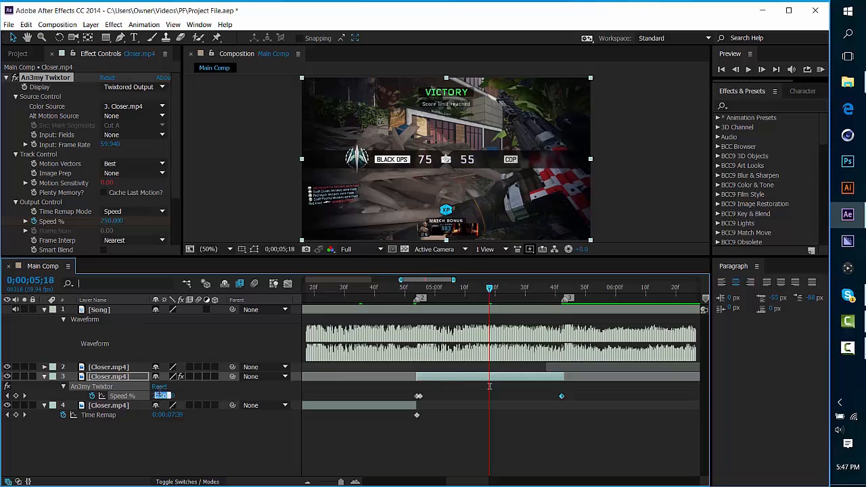
{"action": "type", "text": "50"}
{"action": "key", "text": "Return"}
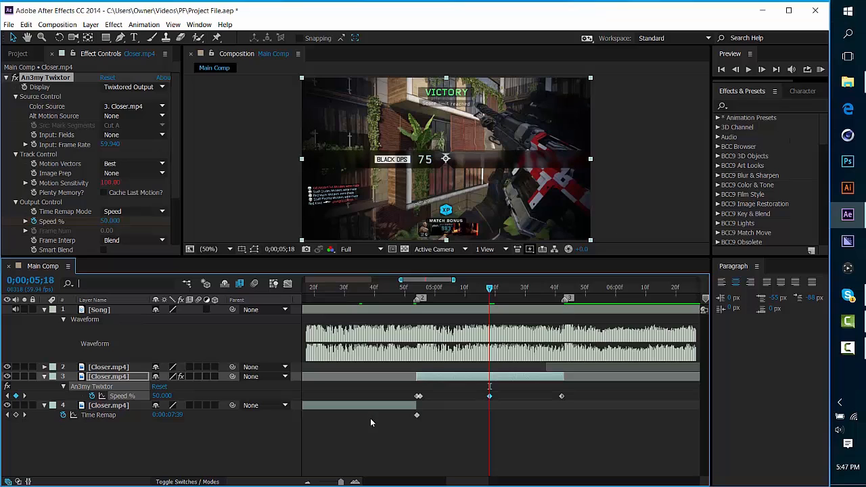
Apply Easy Ease to all the Speed % keyframes on the clip segment between markers 2 and 3
{"action": "left_click_drag", "start_coordinate": [404, 394], "coordinate": [569, 402]}
{"action": "right_click", "coordinate": [562, 398]}
{"action": "mouse_move", "coordinate": [590, 392]}
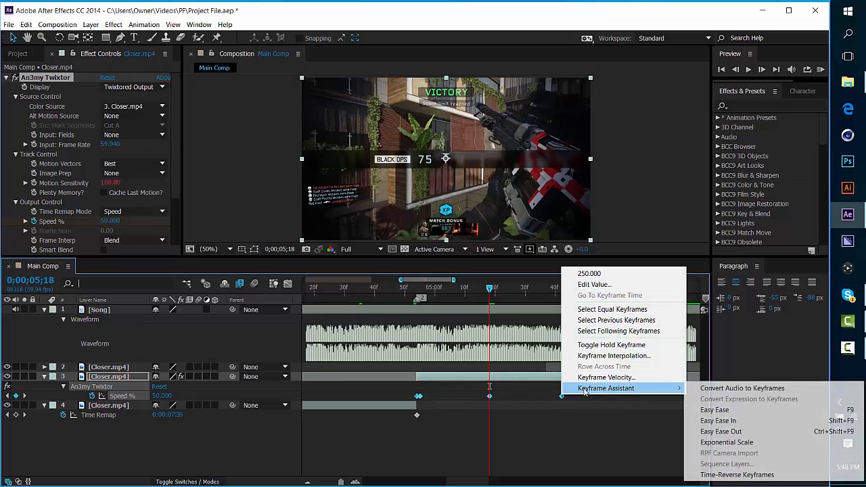
{"action": "left_click", "coordinate": [737, 412]}
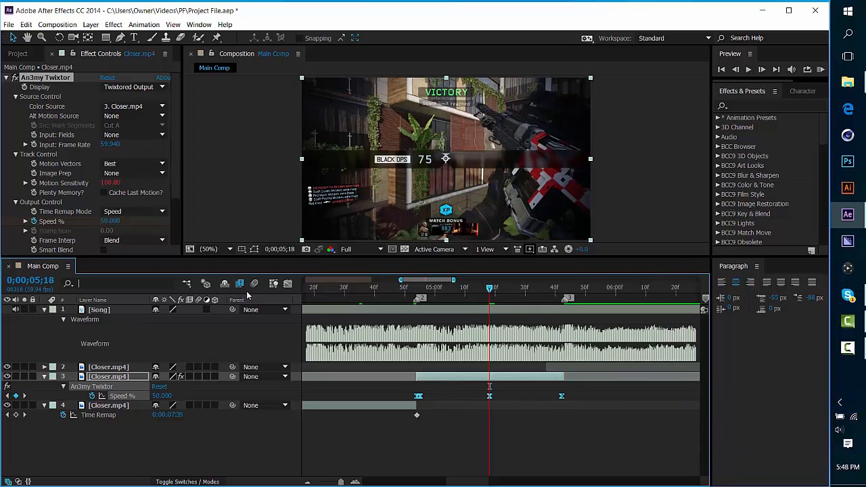
In the Speed % graph, extend both handles of the 50% keyframe horizontally to the times of the neighbouring 250% keyframes
{"action": "left_click", "coordinate": [287, 283]}
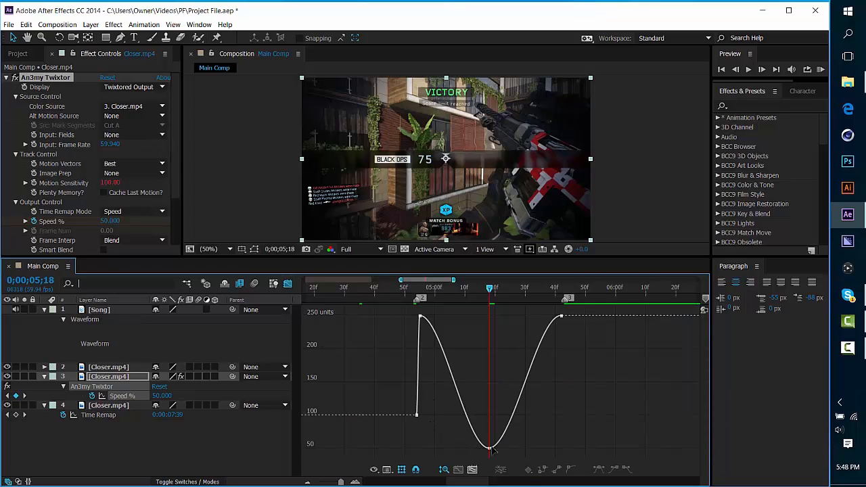
{"action": "left_click", "coordinate": [493, 451]}
{"action": "left_click_drag", "start_coordinate": [513, 448], "coordinate": [562, 446]}
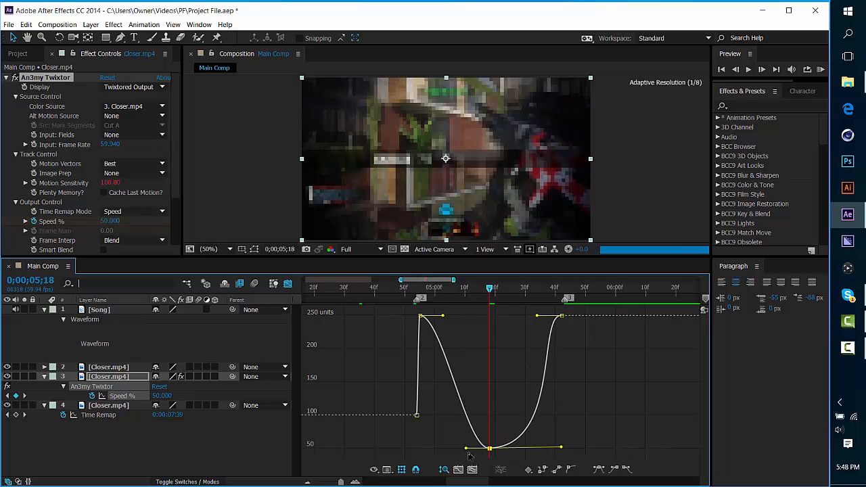
{"action": "left_click_drag", "start_coordinate": [465, 448], "coordinate": [368, 455]}
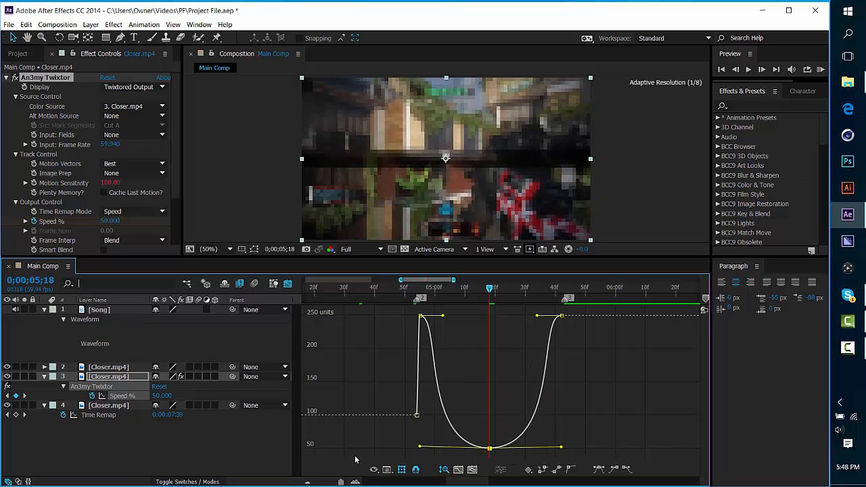
Pull the inner handles of both 250% keyframes down to form a steep U-shaped speed curve, and close the Graph Editor
{"action": "left_click", "coordinate": [420, 316]}
{"action": "left_click_drag", "start_coordinate": [444, 316], "coordinate": [390, 411]}
{"action": "left_click_drag", "start_coordinate": [370, 412], "coordinate": [402, 436]}
{"action": "left_click", "coordinate": [563, 318]}
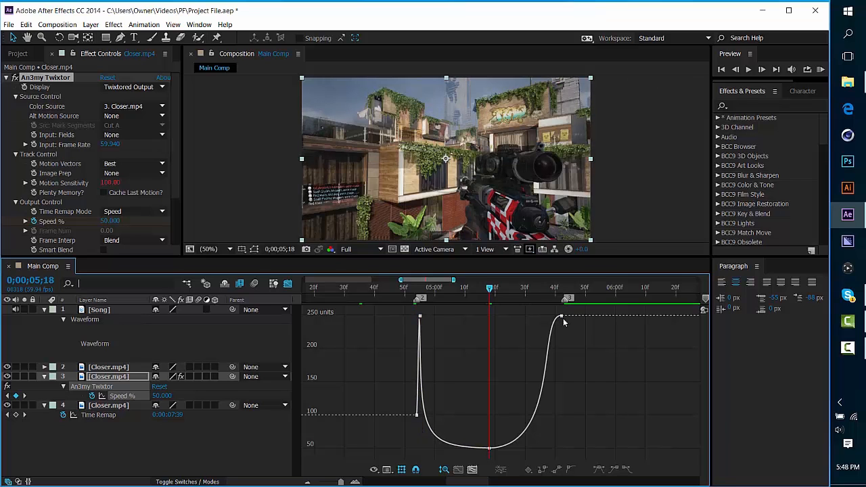
{"action": "left_click", "coordinate": [562, 318]}
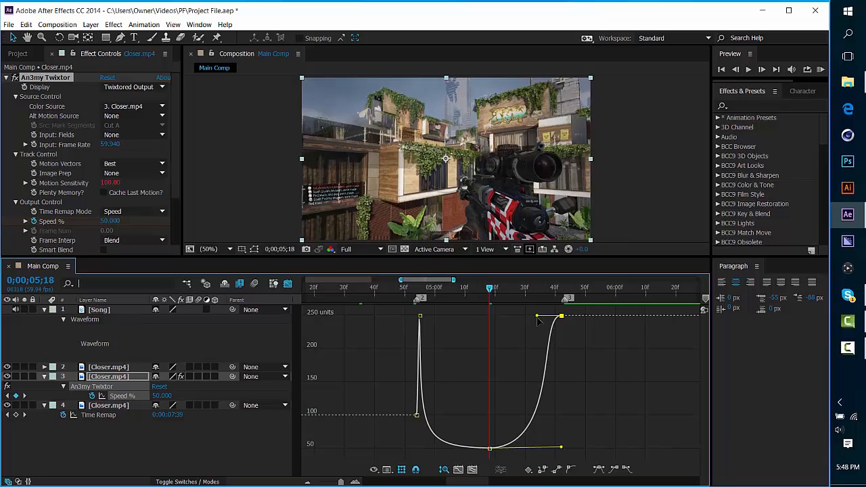
{"action": "left_click_drag", "start_coordinate": [555, 409], "coordinate": [715, 441]}
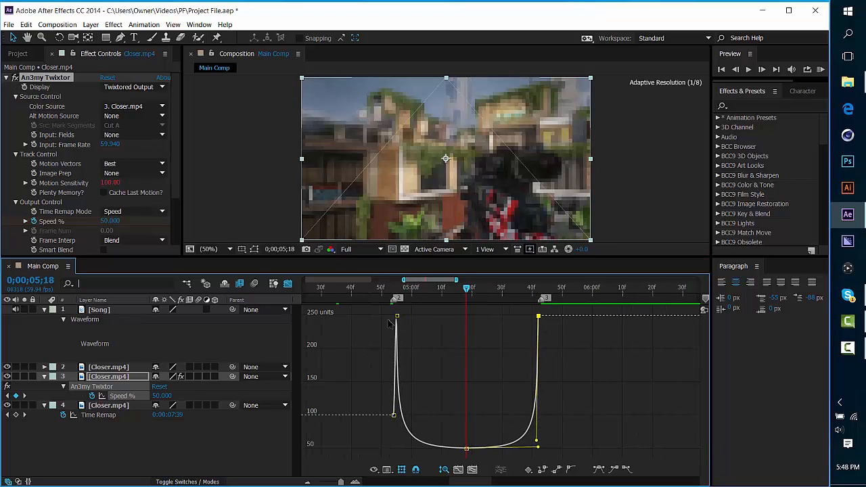
{"action": "left_click", "coordinate": [289, 284]}
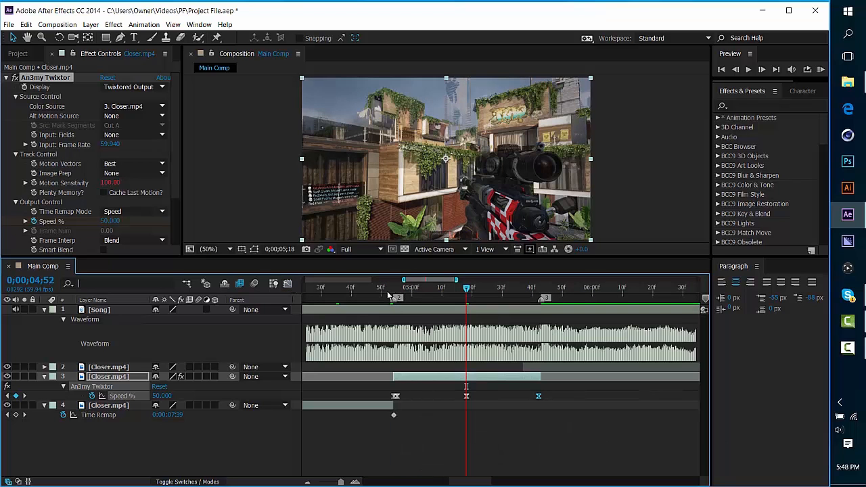
Scrub from 0;00;04;52 to 0;00;05;50 to review the retimed segment between markers 2 and 3
{"action": "left_click", "coordinate": [389, 291]}
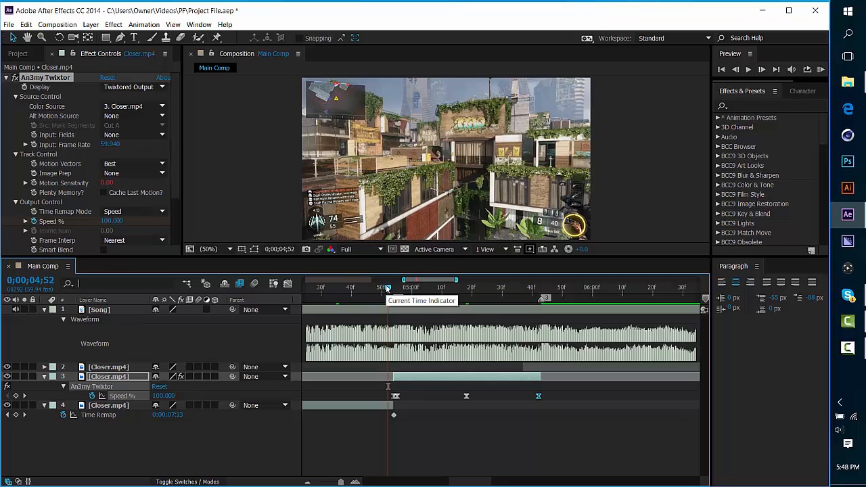
{"action": "left_click_drag", "start_coordinate": [392, 290], "coordinate": [447, 288]}
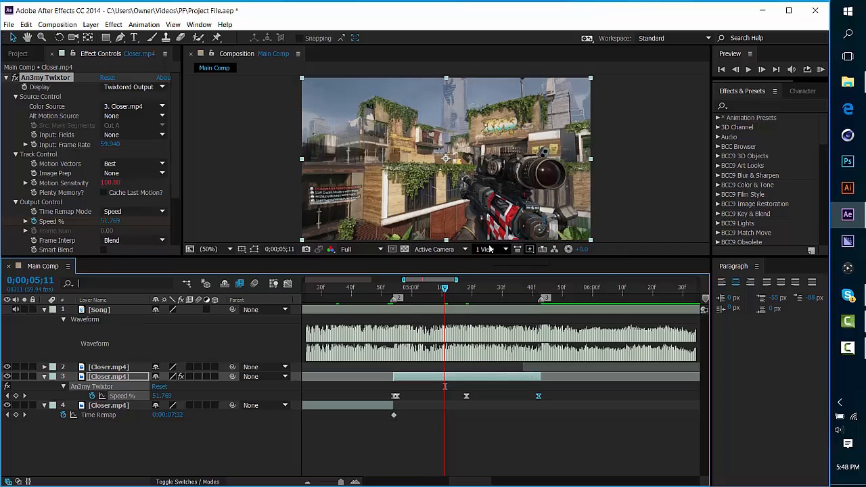
{"action": "left_click_drag", "start_coordinate": [445, 286], "coordinate": [563, 270]}
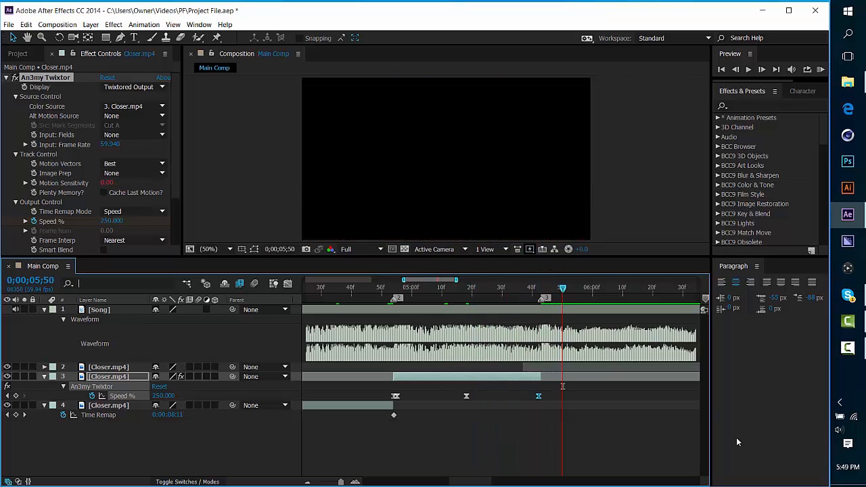
Move the Closer.mp4 clip on layer 2 earlier so it starts just after marker 3, and set the time to 0;00;05;43
{"action": "mouse_move", "coordinate": [476, 482]}
{"action": "left_mouse_down"}
{"action": "mouse_move", "coordinate": [517, 481]}
{"action": "mouse_move", "coordinate": [494, 481]}
{"action": "left_mouse_up"}
{"action": "left_click", "coordinate": [307, 482]}
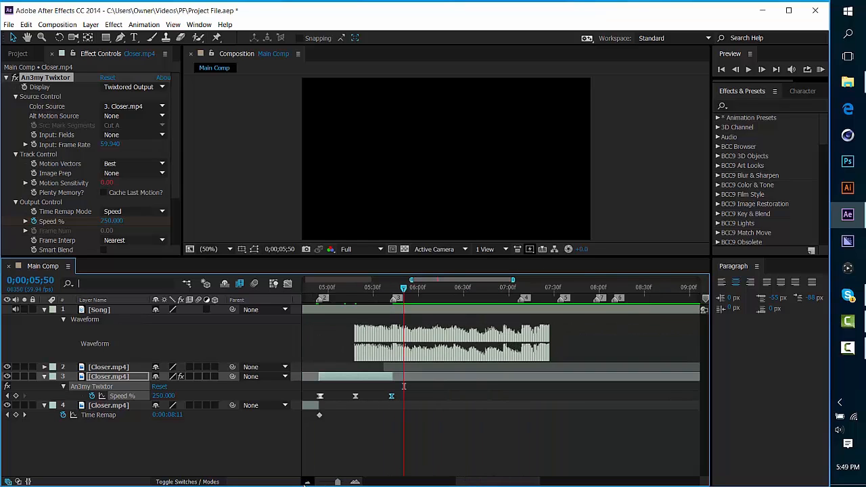
{"action": "left_click", "coordinate": [308, 482]}
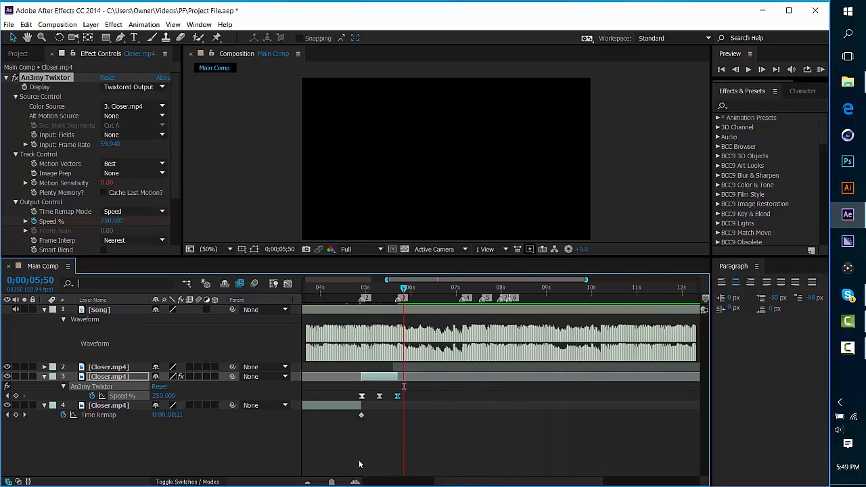
{"action": "left_click", "coordinate": [308, 481]}
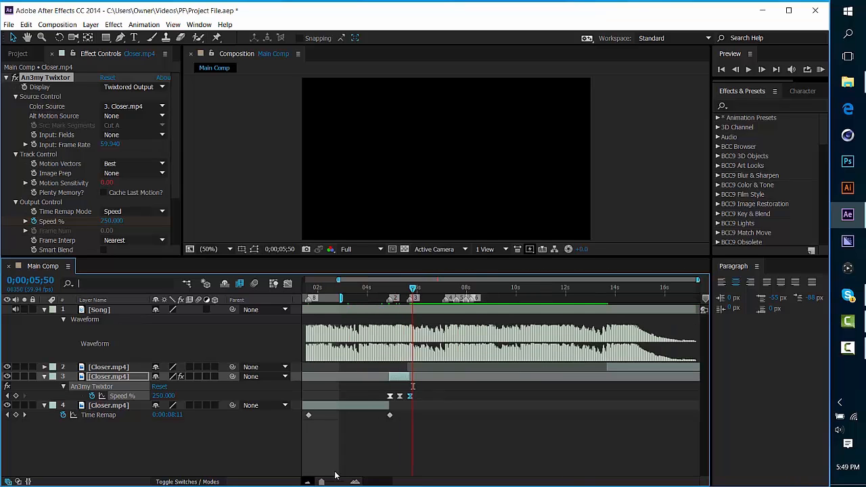
{"action": "left_click", "coordinate": [632, 368]}
{"action": "left_click_drag", "start_coordinate": [414, 289], "coordinate": [410, 289]}
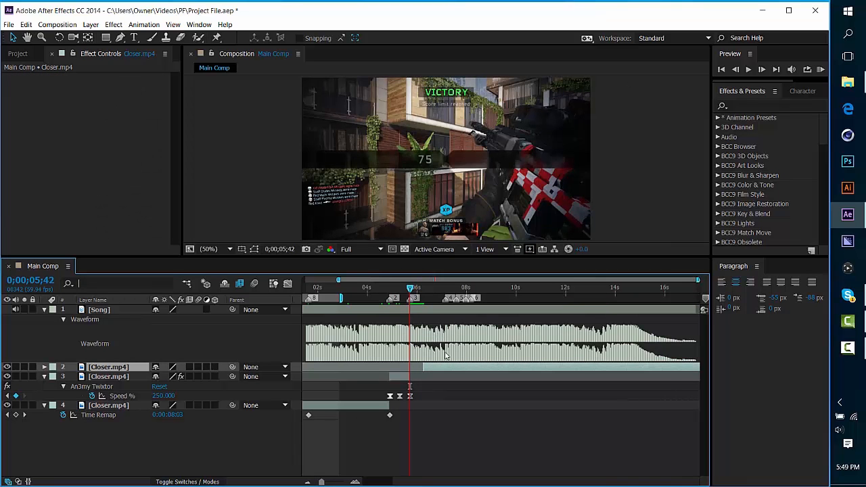
{"action": "left_click", "coordinate": [355, 482]}
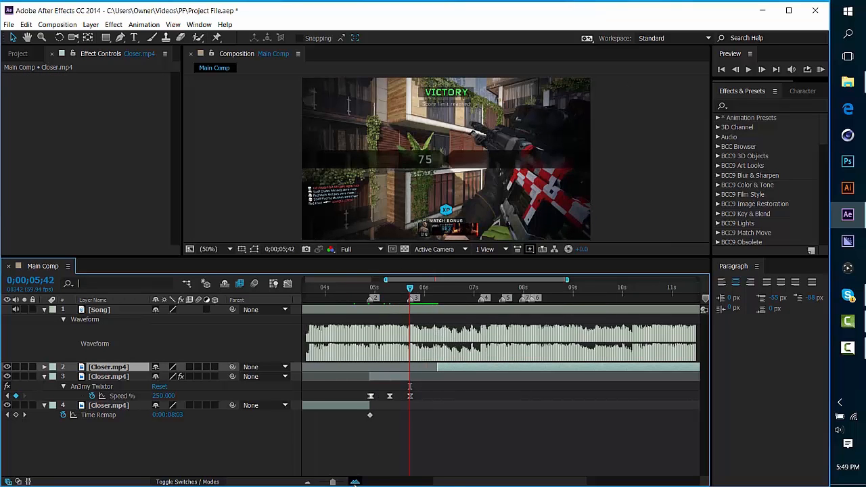
{"action": "left_click", "coordinate": [355, 482]}
{"action": "left_click", "coordinate": [415, 455]}
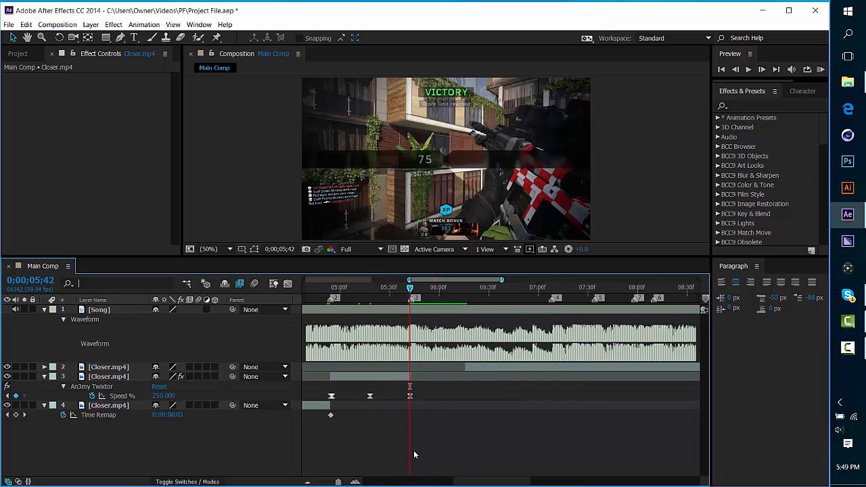
{"action": "left_click", "coordinate": [308, 482]}
{"action": "mouse_move", "coordinate": [418, 289]}
{"action": "left_mouse_down"}
{"action": "mouse_move", "coordinate": [516, 289]}
{"action": "mouse_move", "coordinate": [410, 291]}
{"action": "left_mouse_up"}
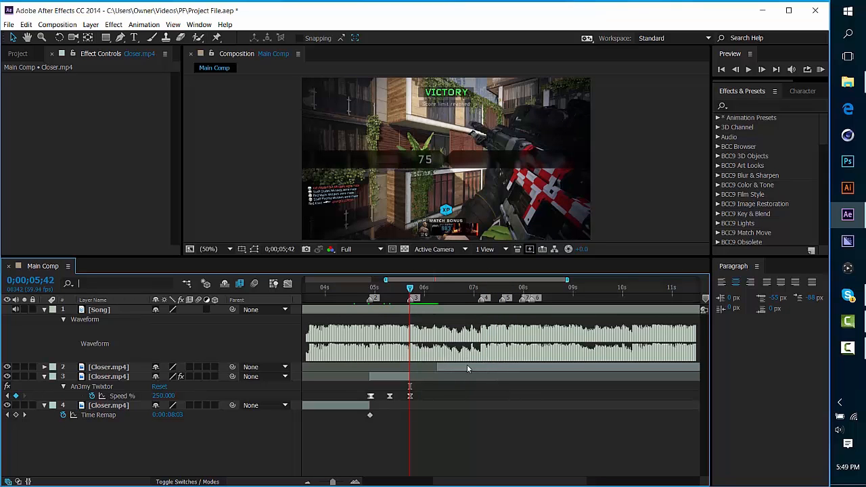
{"action": "left_click_drag", "start_coordinate": [467, 366], "coordinate": [445, 366]}
{"action": "left_click", "coordinate": [763, 70]}
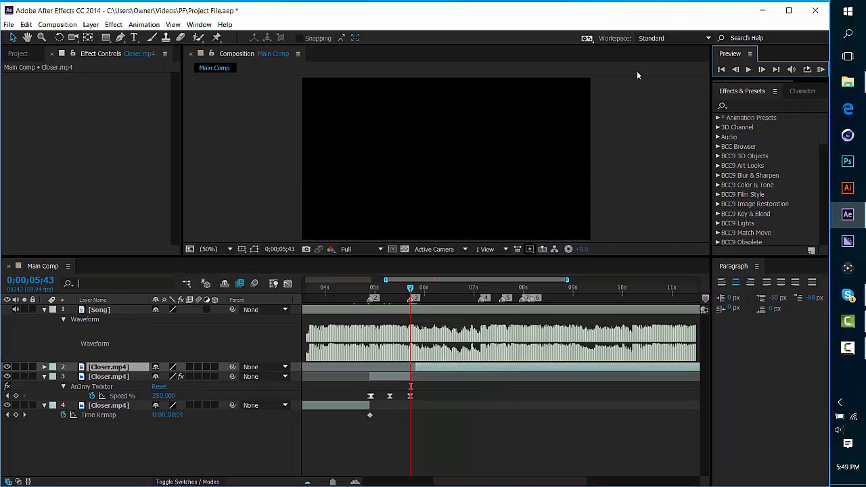
Slide the layer 2 Closer.mp4 clip to bring its final killcam footage to marker 6 at 0;00;08;10
{"action": "left_click_drag", "start_coordinate": [657, 370], "coordinate": [474, 372]}
{"action": "left_click_drag", "start_coordinate": [508, 287], "coordinate": [518, 287]}
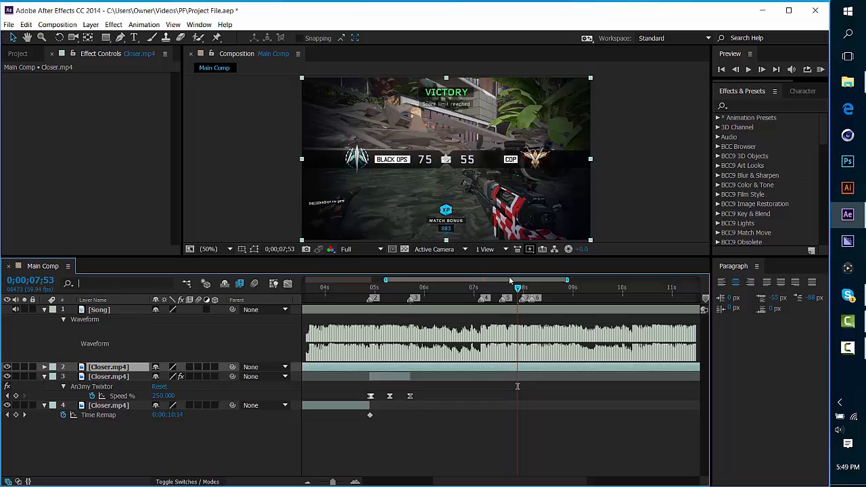
{"action": "left_click", "coordinate": [535, 255]}
{"action": "left_click_drag", "start_coordinate": [521, 290], "coordinate": [535, 290]}
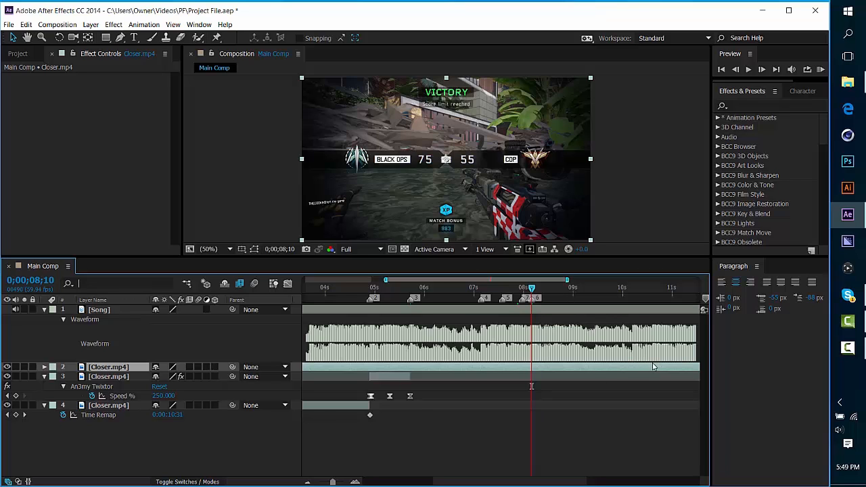
{"action": "mouse_move", "coordinate": [640, 370]}
{"action": "left_mouse_down"}
{"action": "mouse_move", "coordinate": [481, 377]}
{"action": "mouse_move", "coordinate": [649, 367]}
{"action": "left_mouse_up"}
{"action": "left_click_drag", "start_coordinate": [595, 368], "coordinate": [663, 369]}
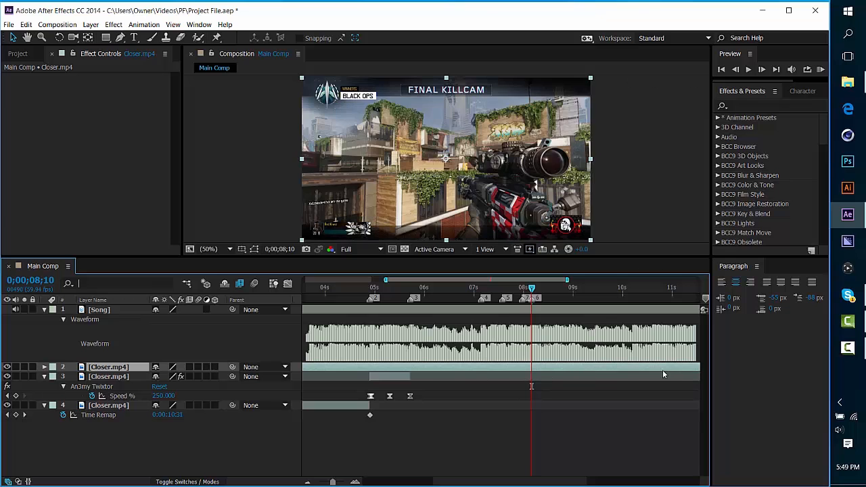
Fine-tune the layer 2 clip so the killcam gunshot lands on 0;00;08;10, and split the layer there
{"action": "mouse_move", "coordinate": [592, 369]}
{"action": "left_mouse_down"}
{"action": "mouse_move", "coordinate": [552, 367]}
{"action": "mouse_move", "coordinate": [600, 369]}
{"action": "mouse_move", "coordinate": [590, 367]}
{"action": "left_mouse_up"}
{"action": "left_click", "coordinate": [735, 71]}
{"action": "left_click", "coordinate": [761, 70]}
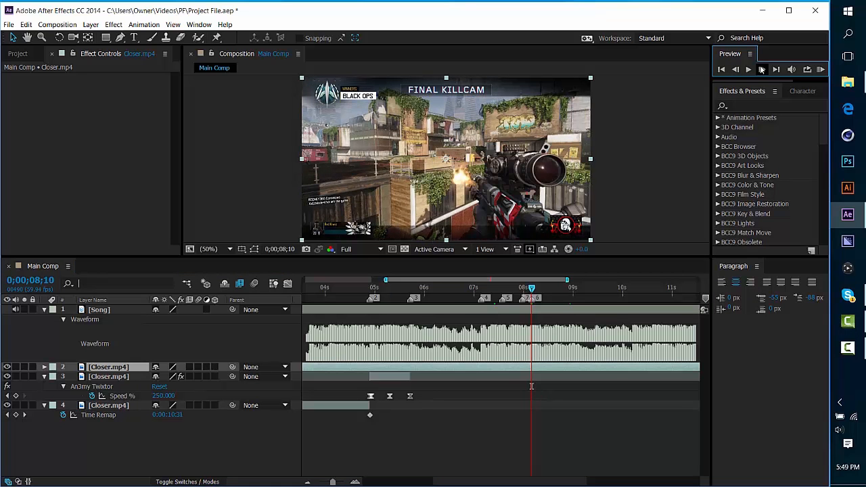
{"action": "left_click", "coordinate": [26, 25]}
{"action": "left_click", "coordinate": [61, 163]}
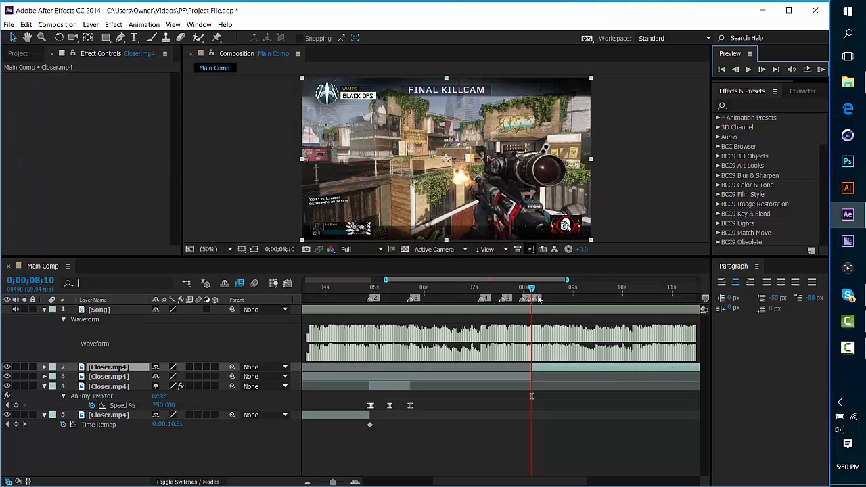
Slide the layer 3 clip section from before the split later so its final killcam opening falls at 0;00;05;43
{"action": "left_click", "coordinate": [478, 379]}
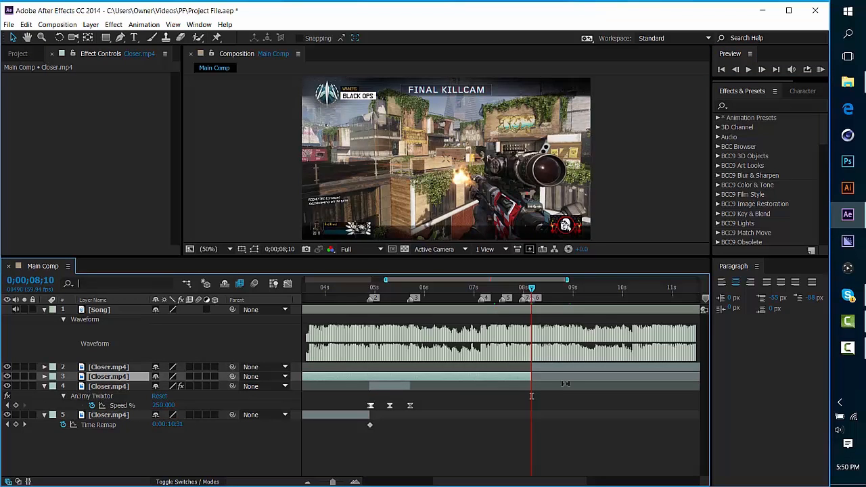
{"action": "left_click_drag", "start_coordinate": [434, 287], "coordinate": [518, 287]}
{"action": "left_click_drag", "start_coordinate": [445, 287], "coordinate": [410, 287]}
{"action": "left_click_drag", "start_coordinate": [460, 377], "coordinate": [484, 375]}
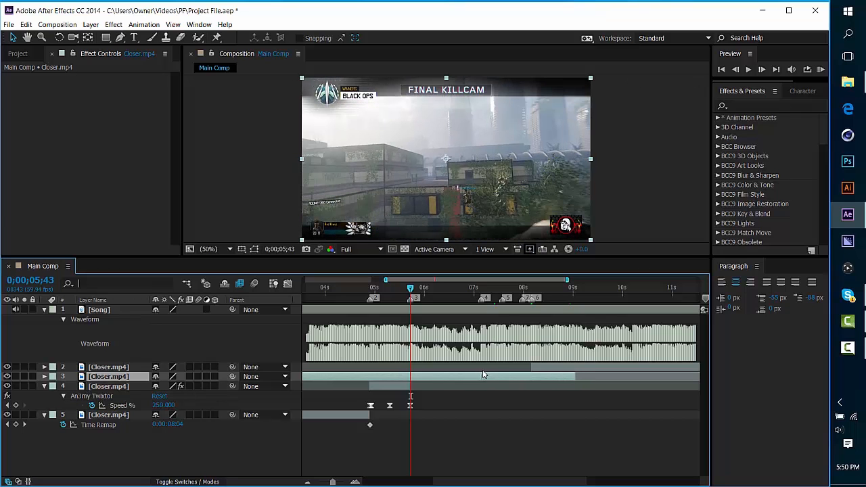
Split the layer 3 Closer.mp4 clip at 0;00;05;43 and delete the portion before the cut
{"action": "left_click", "coordinate": [26, 25]}
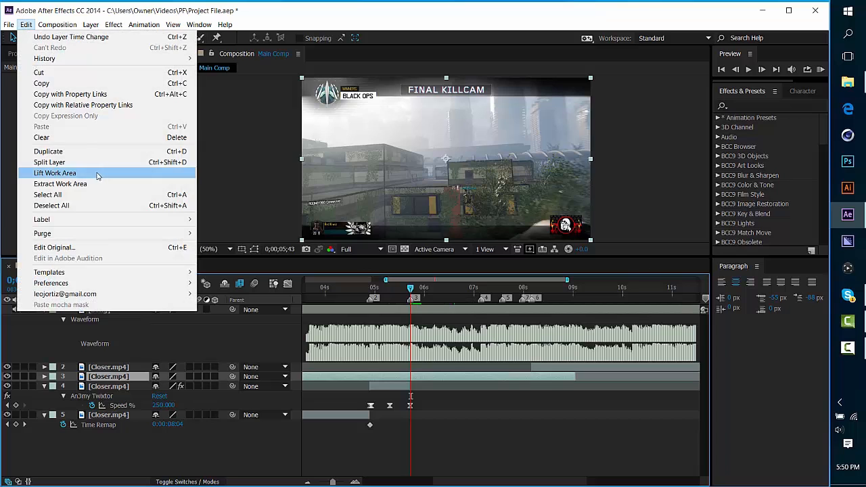
{"action": "left_click", "coordinate": [58, 165]}
{"action": "left_click", "coordinate": [394, 388]}
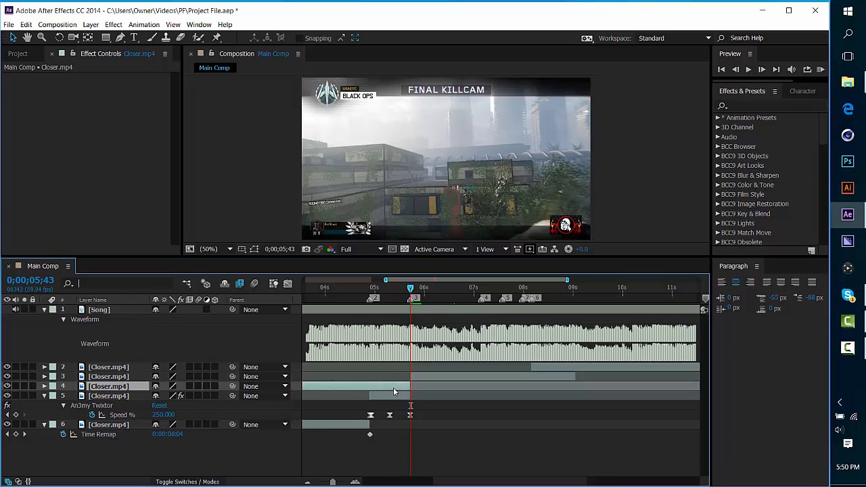
{"action": "key", "text": "Delete"}
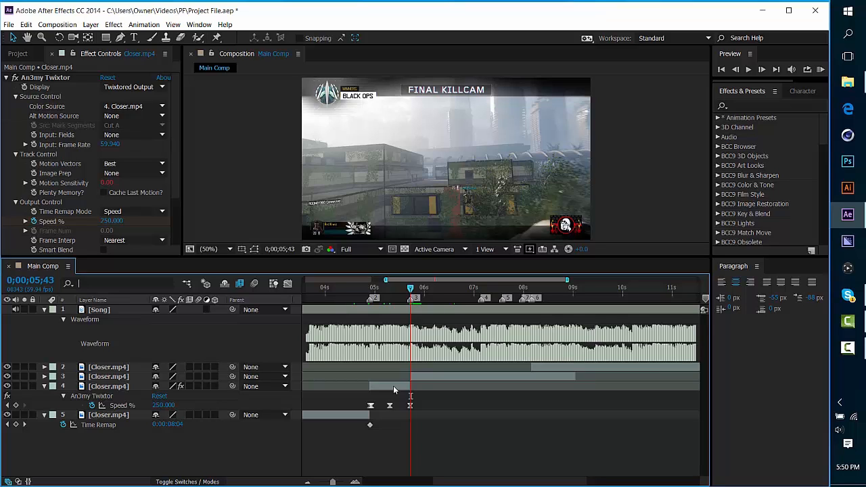
Find the DISTREM An3my preset and apply it to the layer 3 Closer.mp4 clip at 0;00;05;42
{"action": "mouse_move", "coordinate": [411, 289]}
{"action": "left_mouse_down"}
{"action": "mouse_move", "coordinate": [443, 290]}
{"action": "mouse_move", "coordinate": [411, 291]}
{"action": "left_mouse_up"}
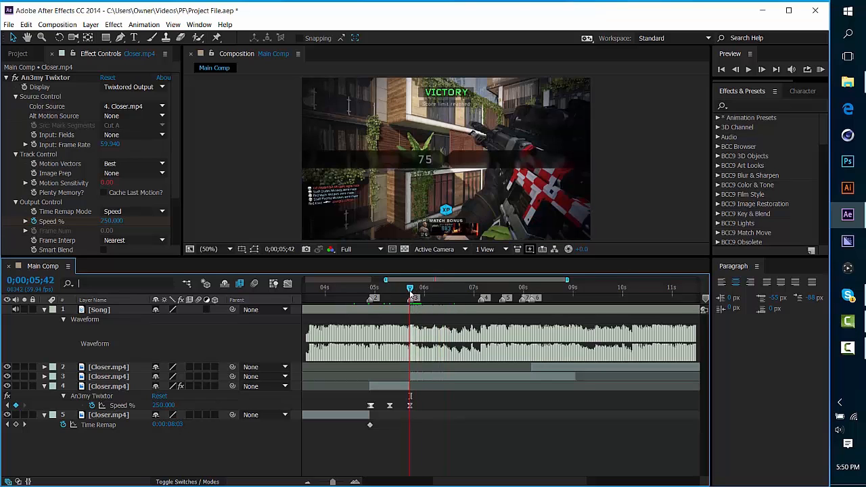
{"action": "left_click", "coordinate": [747, 102]}
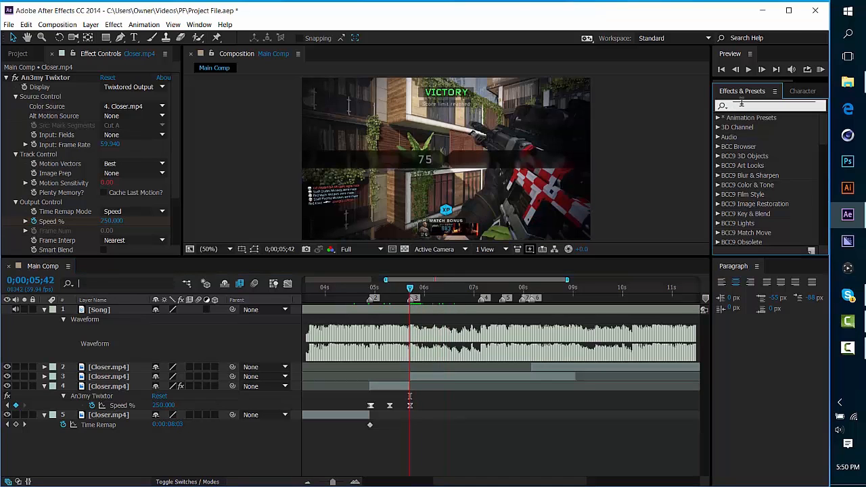
{"action": "type", "text": "distrem"}
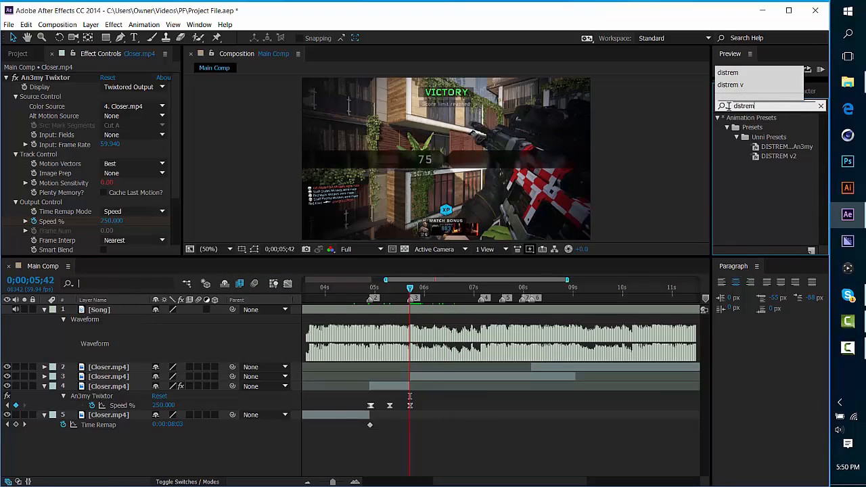
{"action": "left_click_drag", "start_coordinate": [755, 148], "coordinate": [420, 377]}
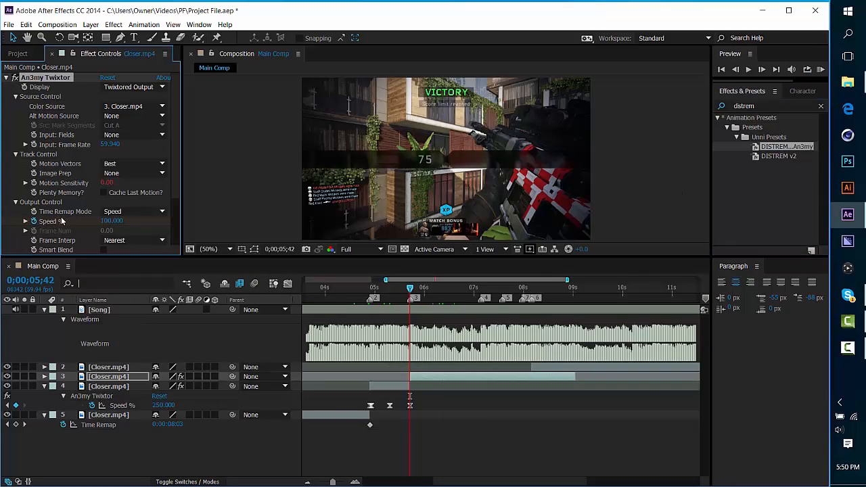
Set the layer 3 clip's Twixtor Speed % to 400 at 0;00;05;43 and reveal its keyframes in the timeline
{"action": "key", "text": "Page_Down"}
{"action": "left_click", "coordinate": [111, 221]}
{"action": "type", "text": "400"}
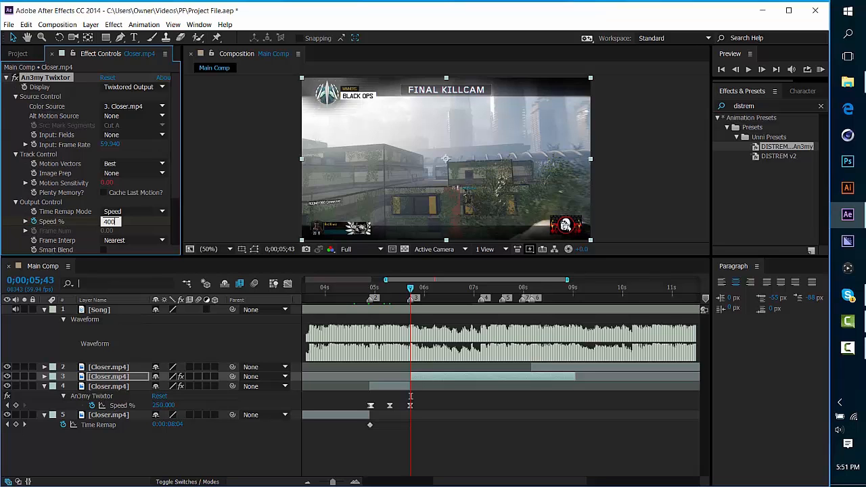
{"action": "double_click", "coordinate": [113, 221]}
{"action": "key", "text": "Return"}
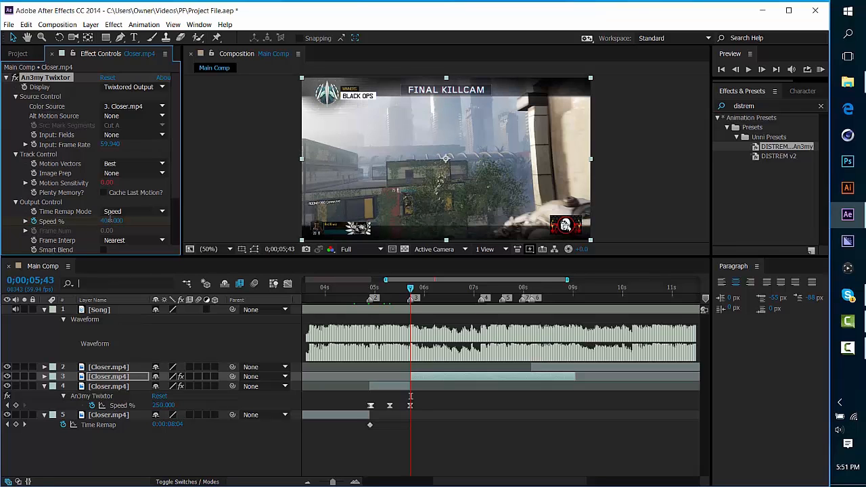
{"action": "key", "text": "u"}
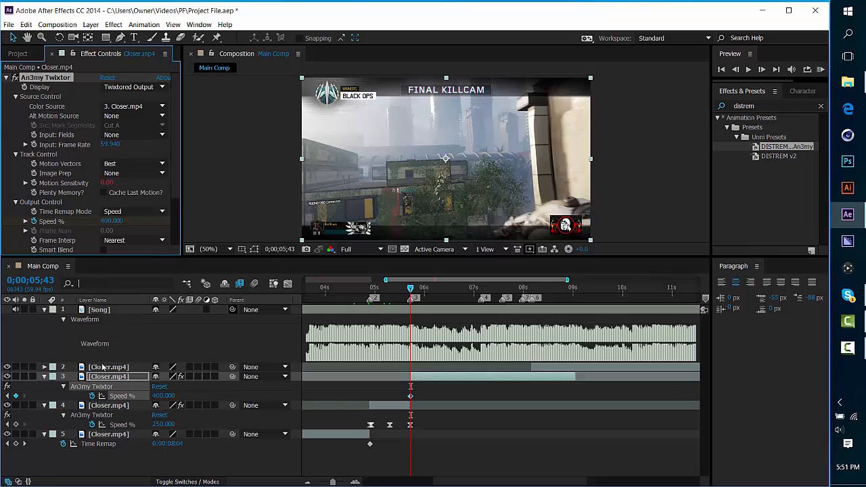
Add 400% Speed keyframes on layer 3 at the beat markers 0;00;07;08, 0;00;07;34, 0;00;07;58 and 0;00;08;10
{"action": "left_click", "coordinate": [355, 482]}
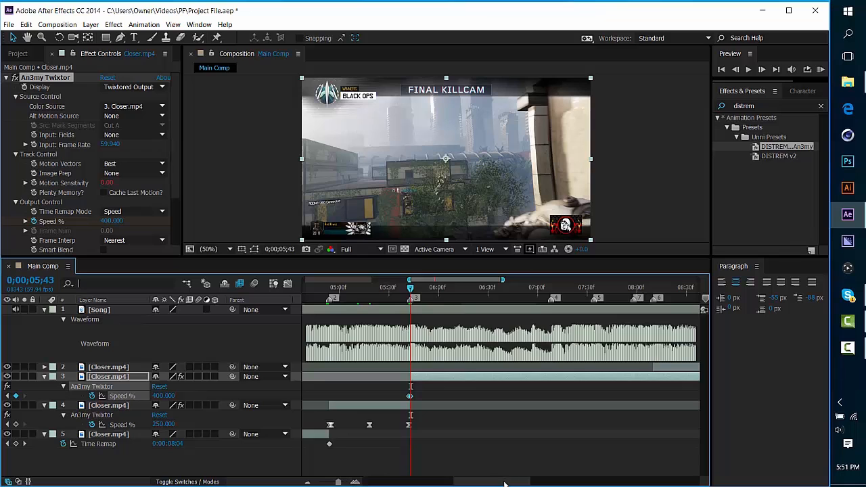
{"action": "left_click_drag", "start_coordinate": [505, 481], "coordinate": [511, 482]}
{"action": "left_click_drag", "start_coordinate": [376, 291], "coordinate": [523, 297]}
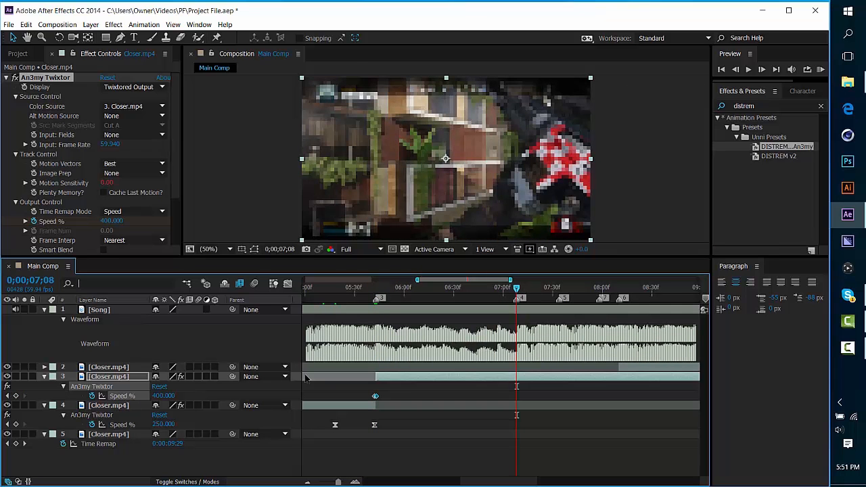
{"action": "left_click", "coordinate": [16, 396]}
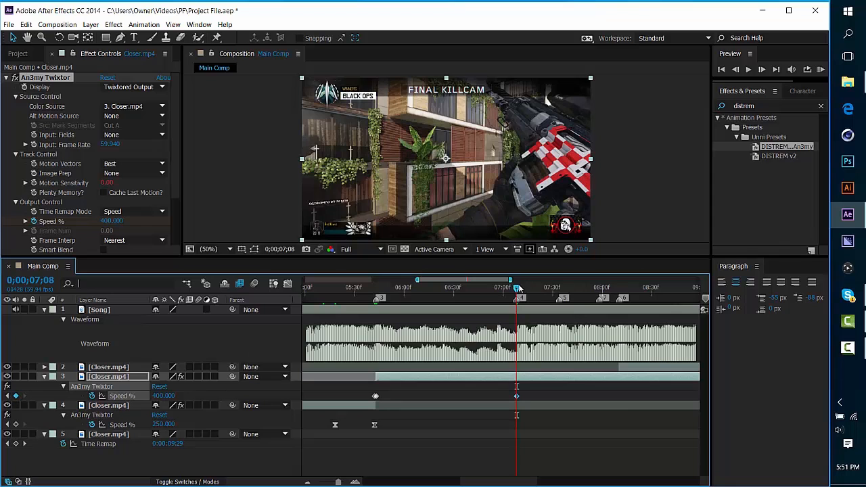
{"action": "left_click_drag", "start_coordinate": [518, 289], "coordinate": [559, 291]}
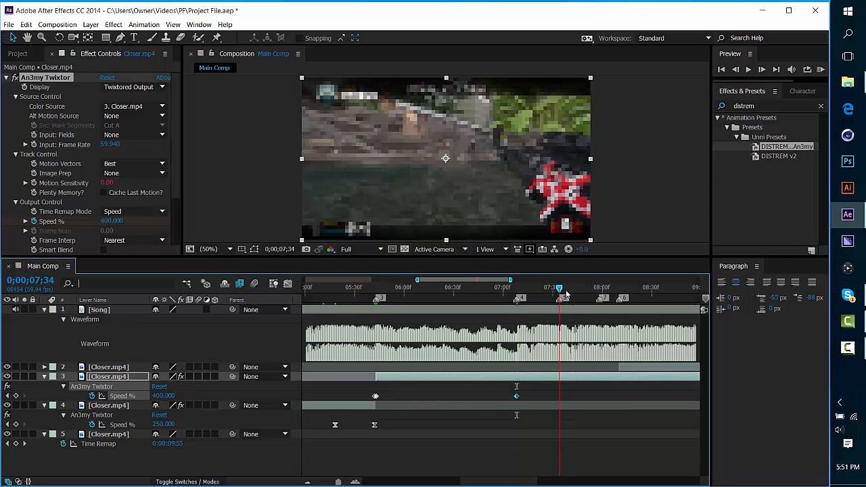
{"action": "left_click", "coordinate": [16, 396]}
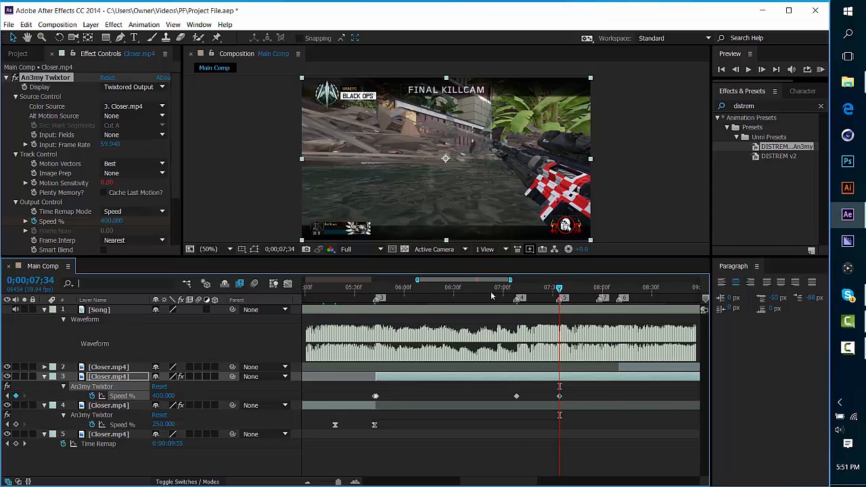
{"action": "left_click_drag", "start_coordinate": [560, 288], "coordinate": [600, 289]}
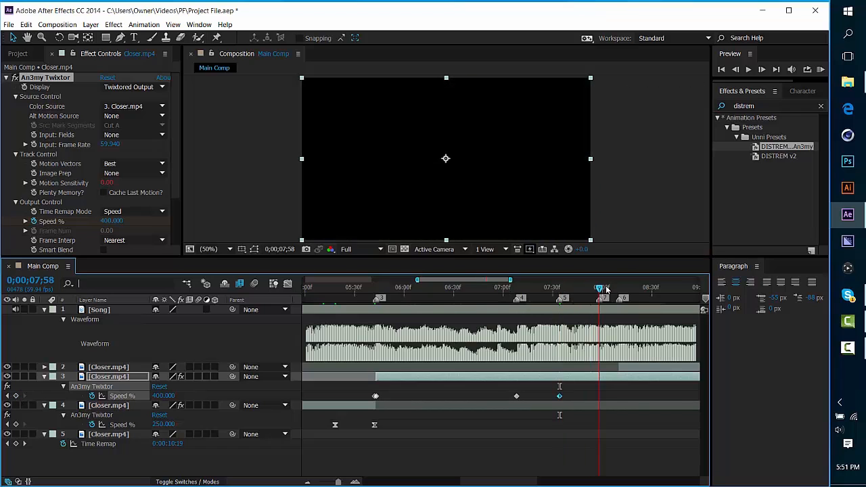
{"action": "left_click", "coordinate": [15, 396]}
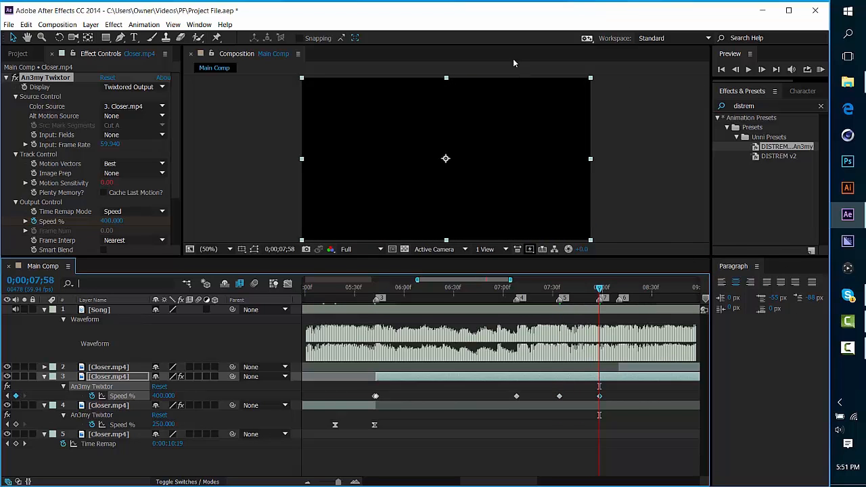
{"action": "left_click_drag", "start_coordinate": [600, 288], "coordinate": [619, 289]}
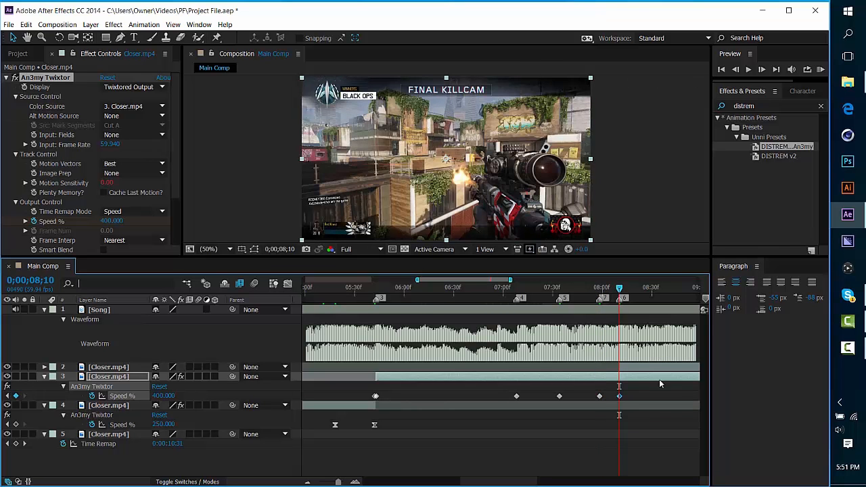
Try to split the layers at 0;00;08;10 with no clip selected, and undo the split
{"action": "left_click", "coordinate": [26, 25]}
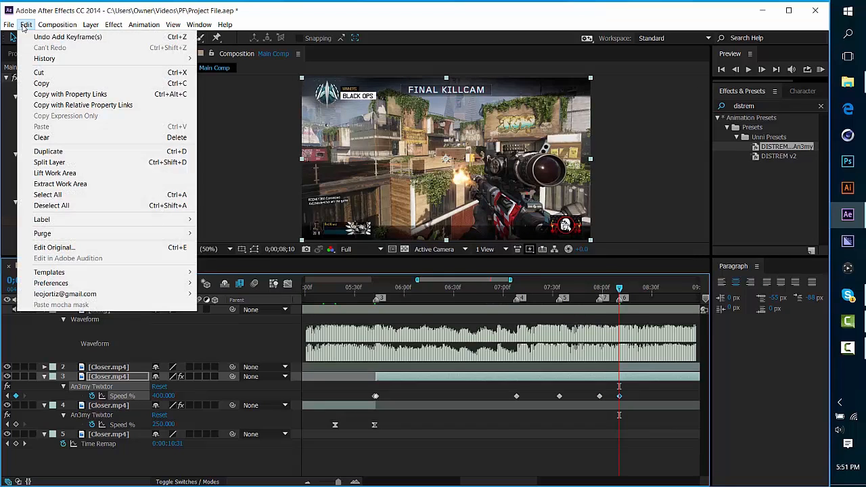
{"action": "left_click", "coordinate": [268, 181]}
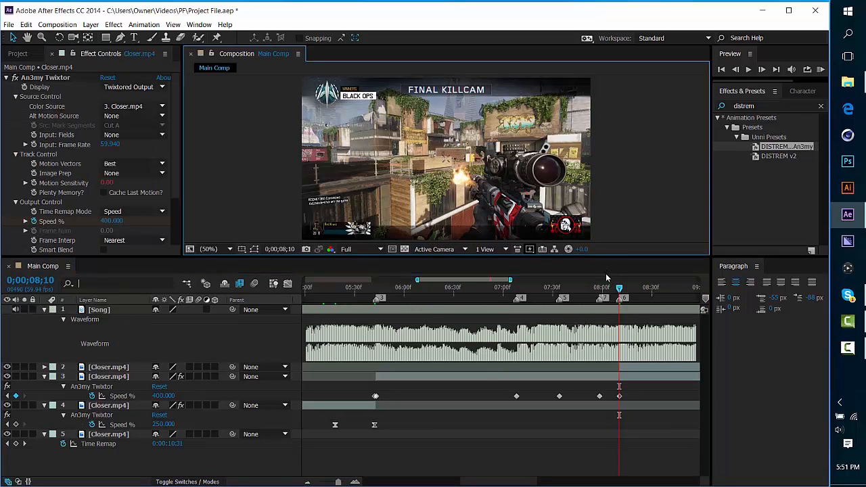
{"action": "left_click", "coordinate": [26, 25]}
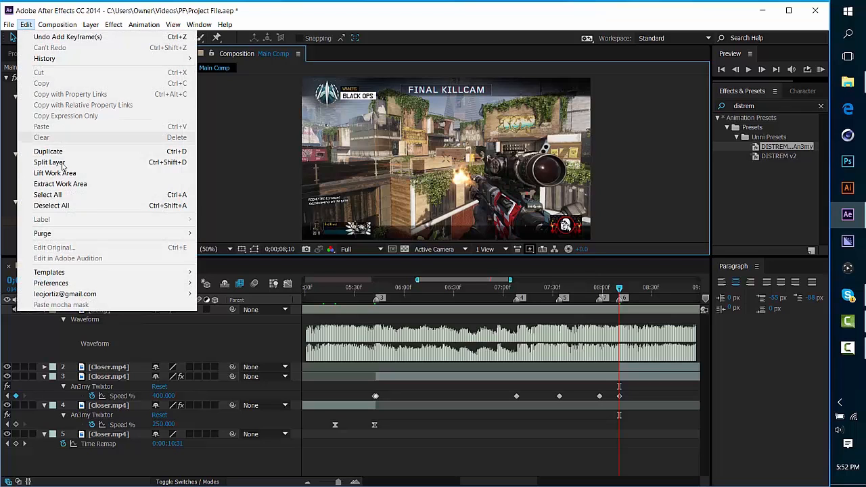
{"action": "left_click", "coordinate": [56, 164]}
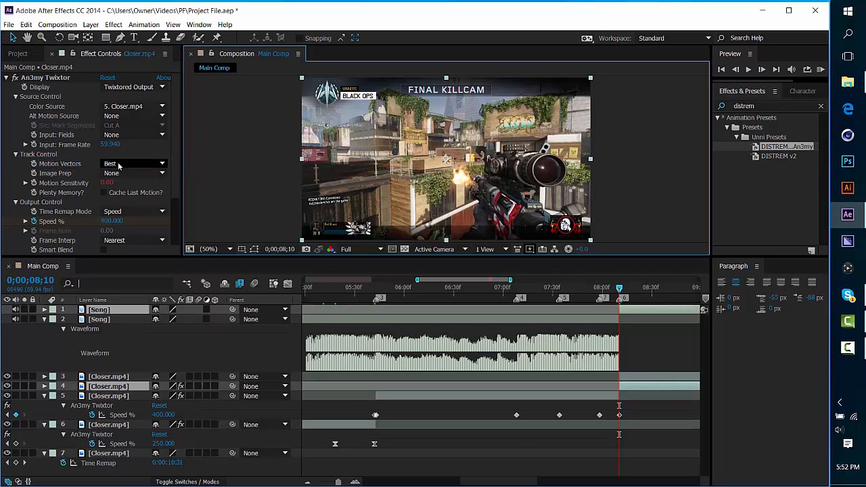
{"action": "key", "text": "ctrl+z"}
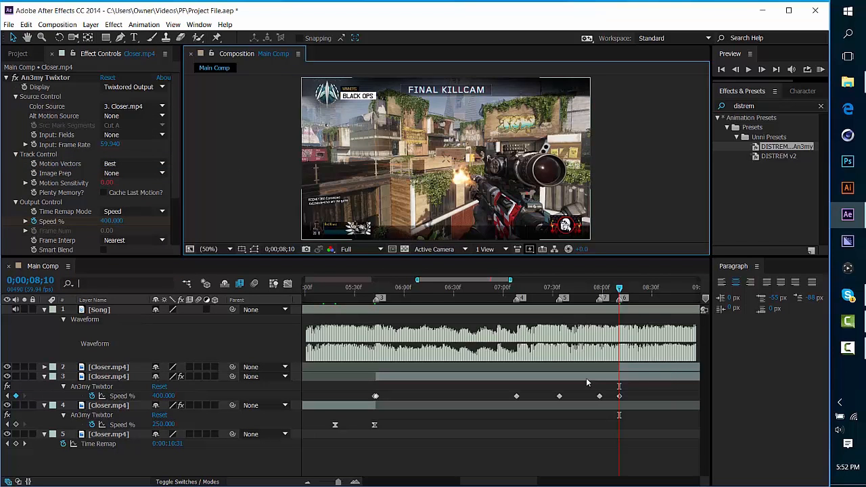
Split only the layer 3 Closer.mp4 clip at 0;00;08;10 and delete the portion after the cut
{"action": "left_click", "coordinate": [556, 375]}
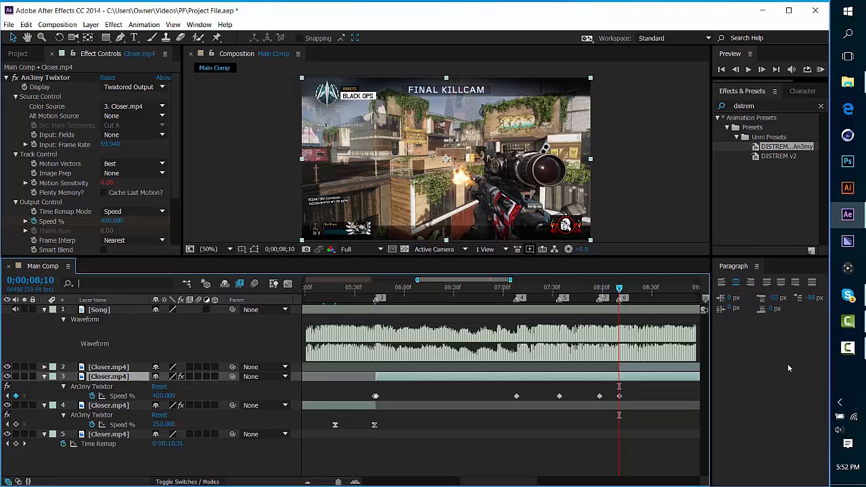
{"action": "left_click", "coordinate": [26, 25]}
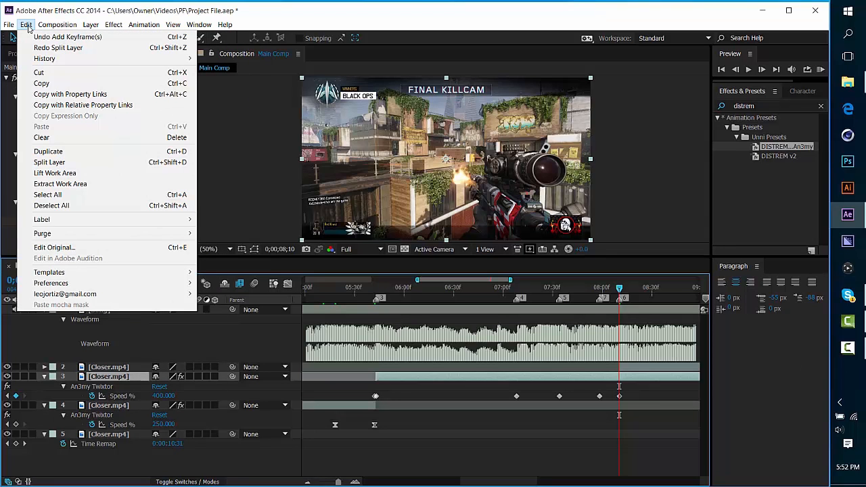
{"action": "left_click", "coordinate": [51, 163]}
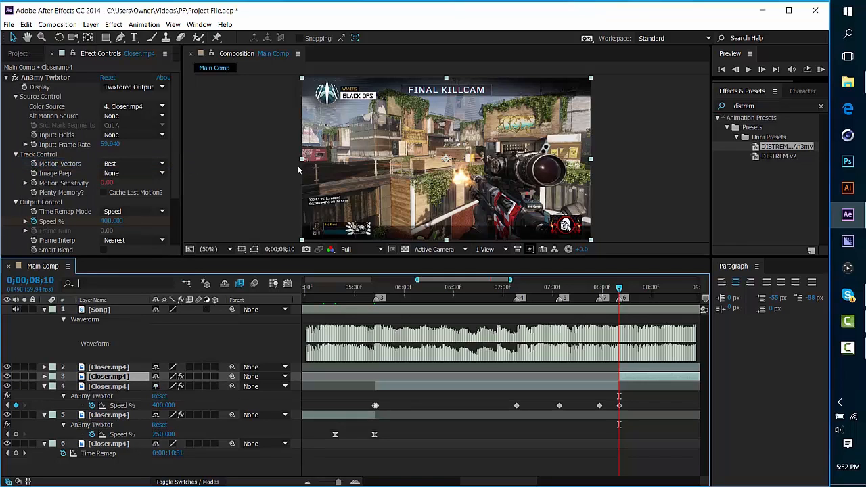
{"action": "key", "text": "Delete"}
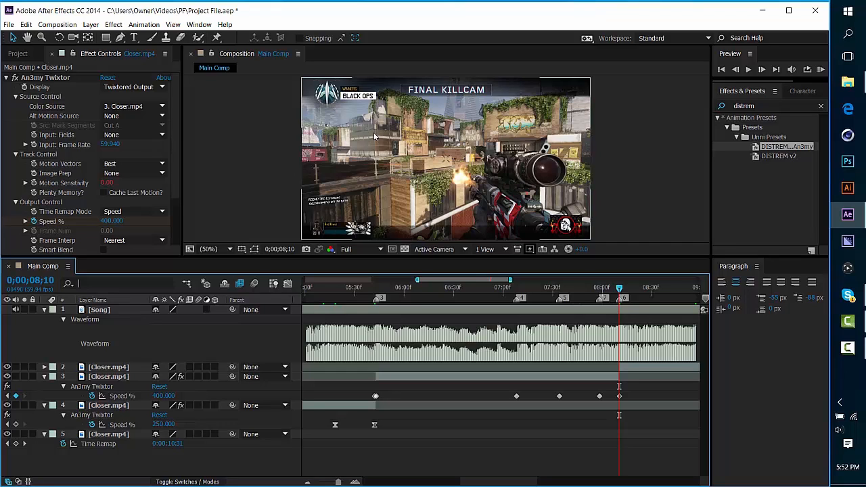
Set layer 3's Twixtor Speed % to 100 between the beat keyframes at 0;00;06;26 and 0;00;07;22
{"action": "left_click_drag", "start_coordinate": [507, 296], "coordinate": [447, 286]}
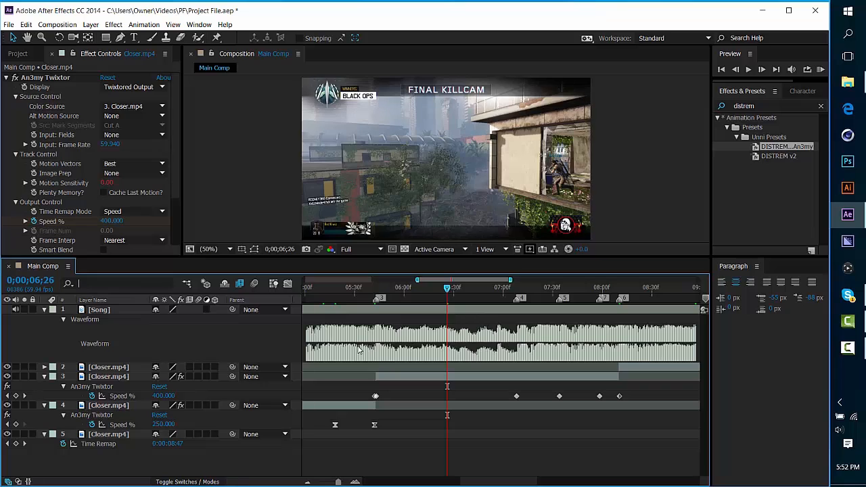
{"action": "left_click", "coordinate": [163, 396]}
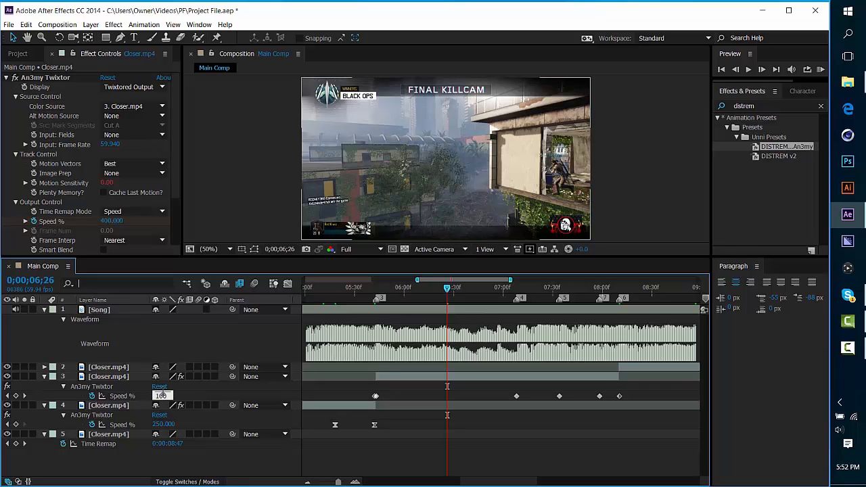
{"action": "key", "text": "Return"}
{"action": "left_click", "coordinate": [540, 287]}
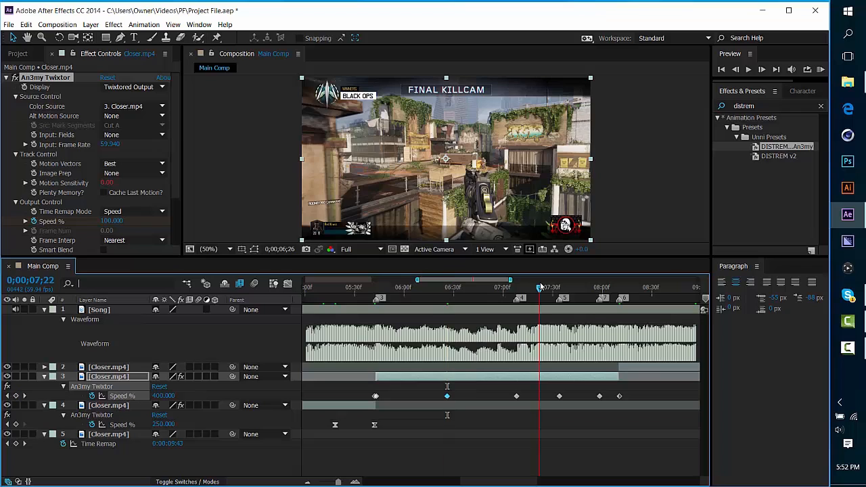
{"action": "left_click", "coordinate": [155, 396]}
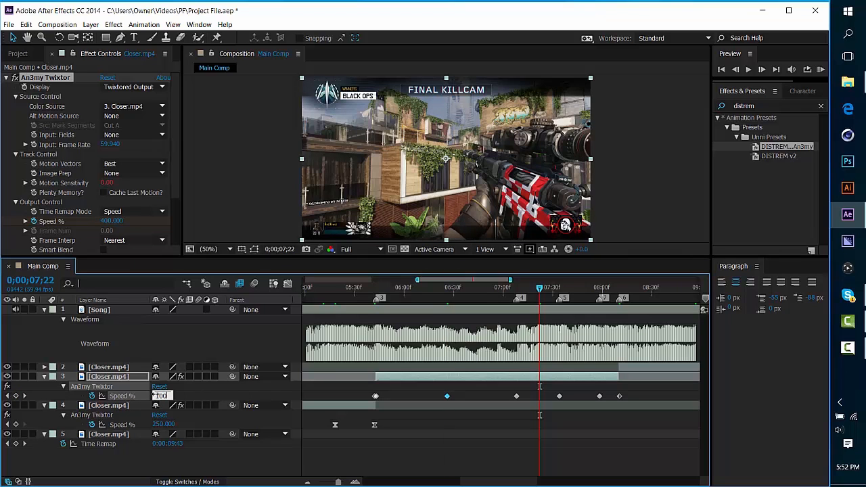
{"action": "type", "text": "100"}
{"action": "key", "text": "Return"}
Set layer 3's Twixtor Speed % to 100 at 0;00;07;47 and 0;00;08;04
{"action": "left_click", "coordinate": [580, 289]}
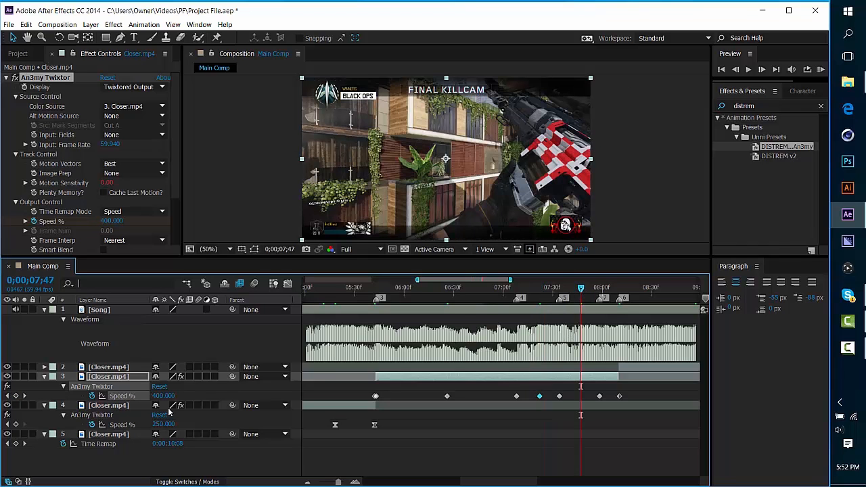
{"action": "left_click", "coordinate": [162, 396]}
{"action": "type", "text": "100"}
{"action": "key", "text": "Return"}
{"action": "left_click", "coordinate": [611, 289]}
{"action": "left_click_drag", "start_coordinate": [611, 289], "coordinate": [609, 290]}
{"action": "left_click", "coordinate": [164, 397]}
{"action": "left_click", "coordinate": [163, 397]}
{"action": "type", "text": "100"}
{"action": "key", "text": "Return"}
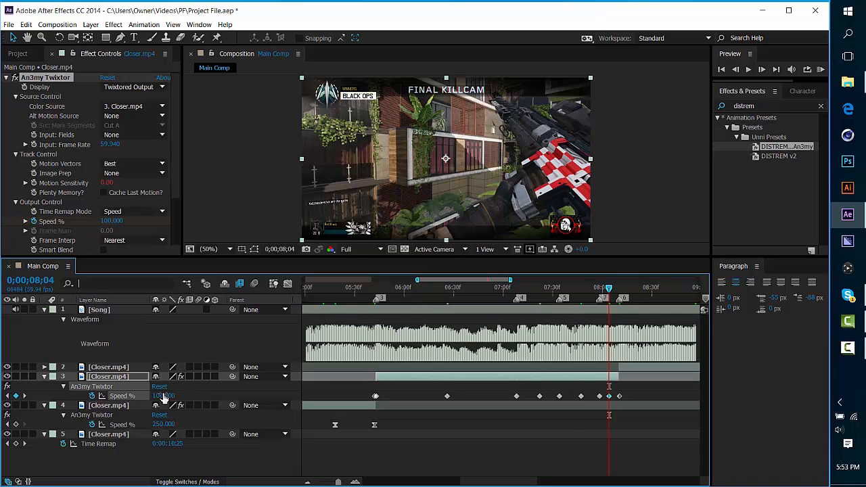
Apply Easy Ease to all of layer 3's Speed % keyframes
{"action": "left_click_drag", "start_coordinate": [360, 392], "coordinate": [627, 397]}
{"action": "right_click", "coordinate": [621, 402]}
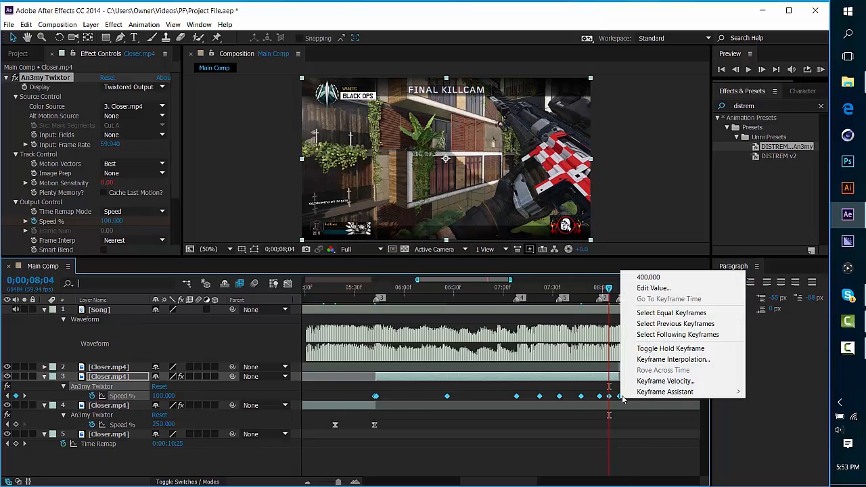
{"action": "mouse_move", "coordinate": [643, 393]}
{"action": "left_click", "coordinate": [478, 410]}
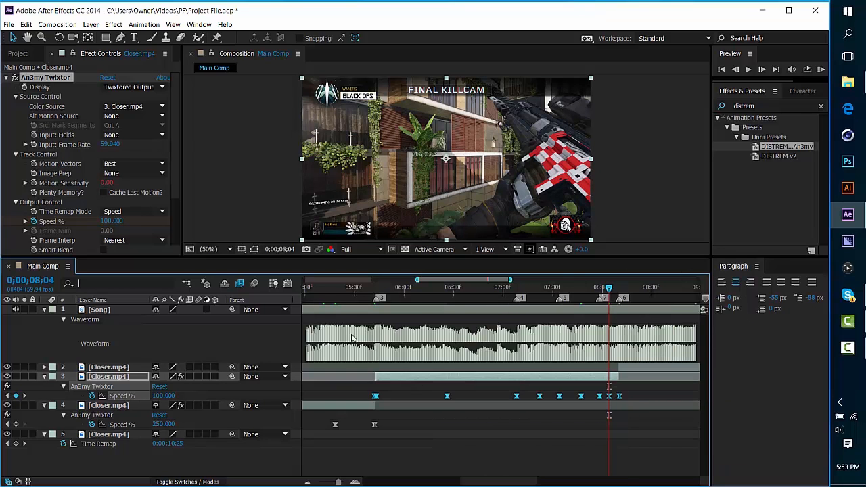
In the graph editor, lengthen both easing handles of layer 3's 100% Speed keyframes to widen the slow sections of the curve
{"action": "left_click", "coordinate": [287, 283]}
{"action": "left_click_drag", "start_coordinate": [522, 462], "coordinate": [628, 452]}
{"action": "left_click_drag", "start_coordinate": [471, 448], "coordinate": [618, 459]}
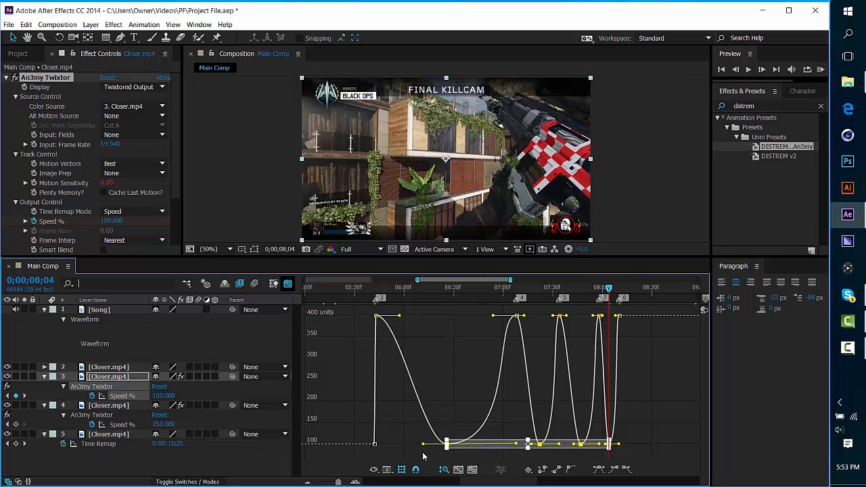
{"action": "left_click_drag", "start_coordinate": [424, 444], "coordinate": [253, 439]}
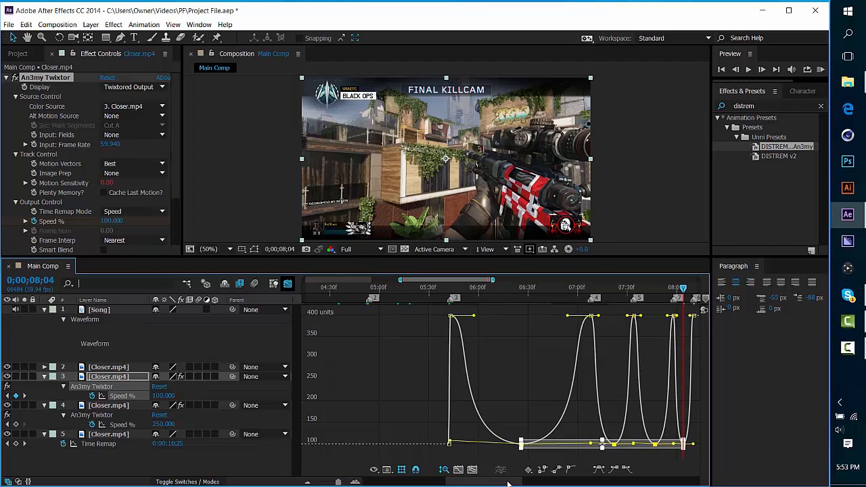
{"action": "left_click_drag", "start_coordinate": [507, 481], "coordinate": [514, 481]}
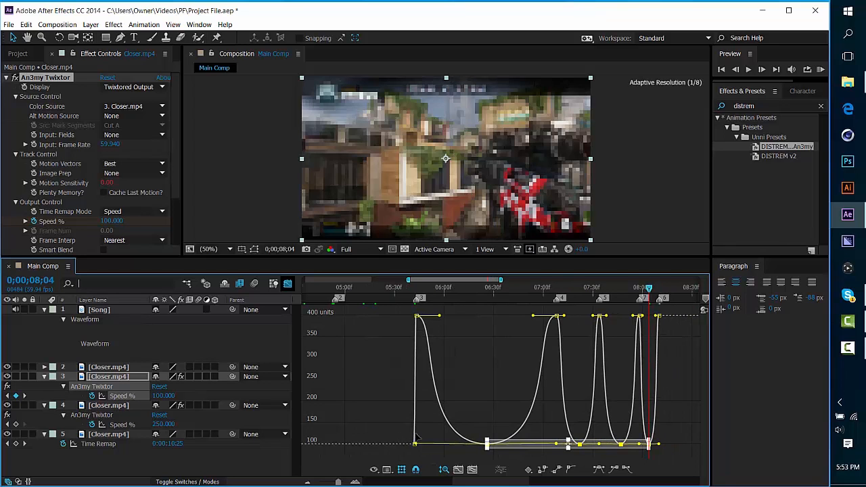
Pull the easing handles of layer 3's 400% Speed keyframes down toward 100% to turn the peaks into narrow spikes
{"action": "left_click_drag", "start_coordinate": [403, 315], "coordinate": [701, 324]}
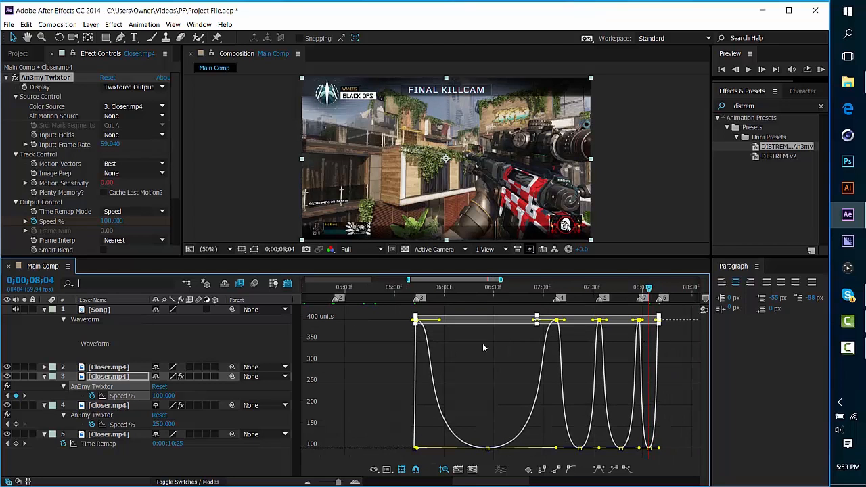
{"action": "left_click_drag", "start_coordinate": [416, 336], "coordinate": [364, 437]}
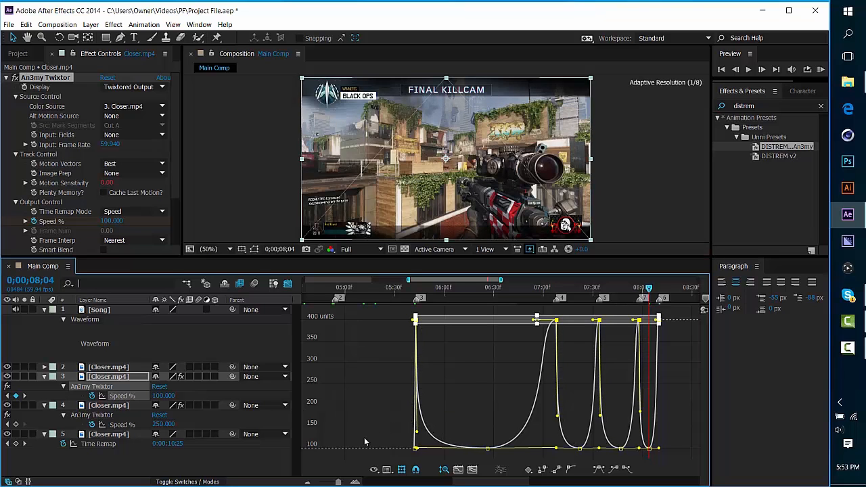
{"action": "left_click_drag", "start_coordinate": [534, 321], "coordinate": [598, 426]}
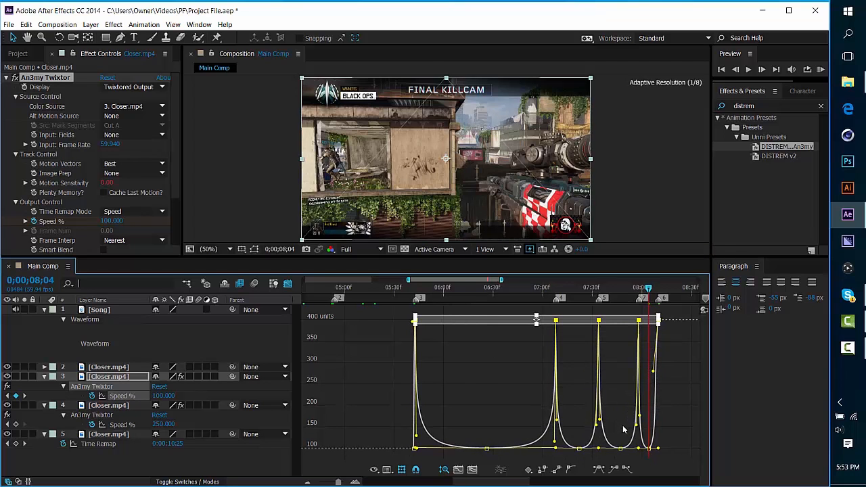
{"action": "left_click_drag", "start_coordinate": [660, 374], "coordinate": [742, 399]}
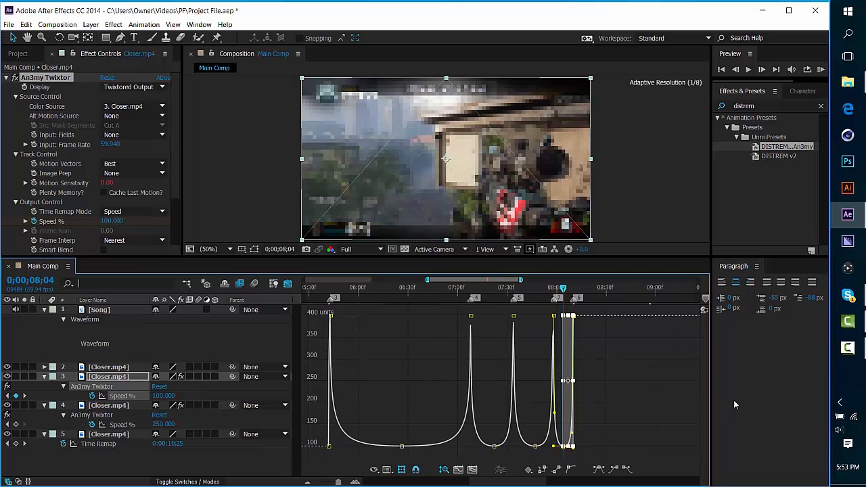
Try to extend the easing of the 100% Speed keyframe at 0;00;08;04, and return to the layer bar view
{"action": "left_click", "coordinate": [616, 421]}
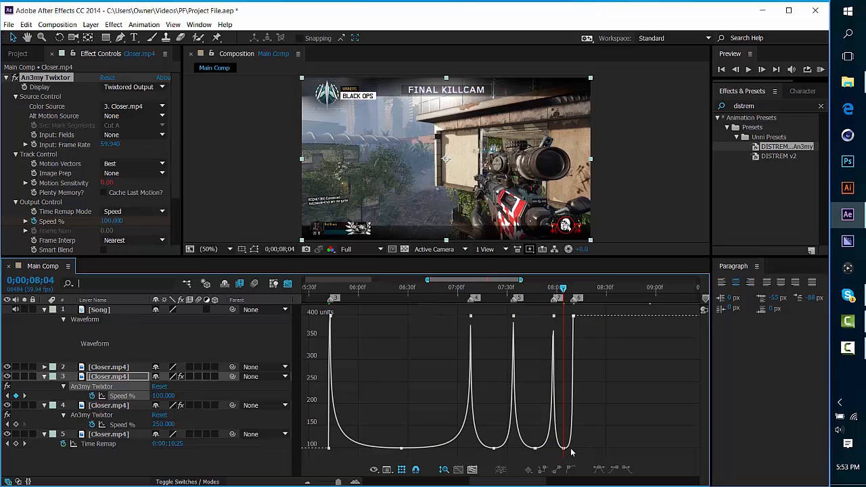
{"action": "left_click", "coordinate": [564, 448]}
{"action": "left_click_drag", "start_coordinate": [573, 447], "coordinate": [603, 444]}
{"action": "left_click", "coordinate": [603, 423]}
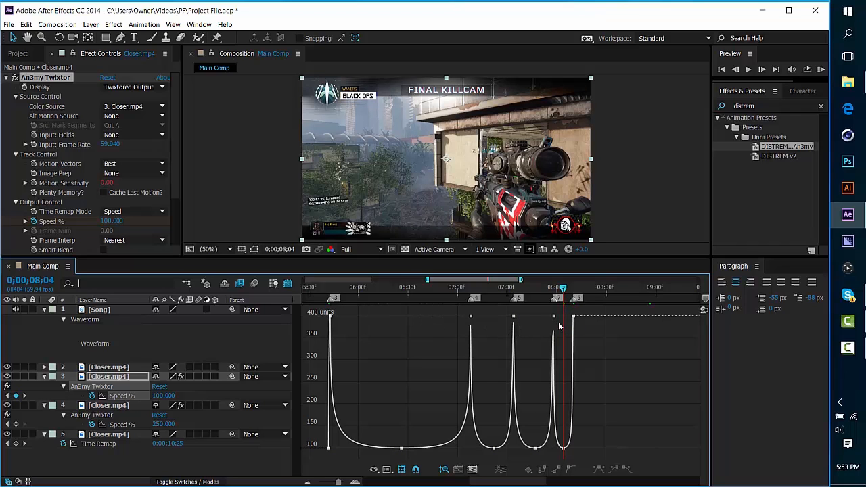
{"action": "left_click", "coordinate": [288, 283]}
{"action": "left_click", "coordinate": [308, 482]}
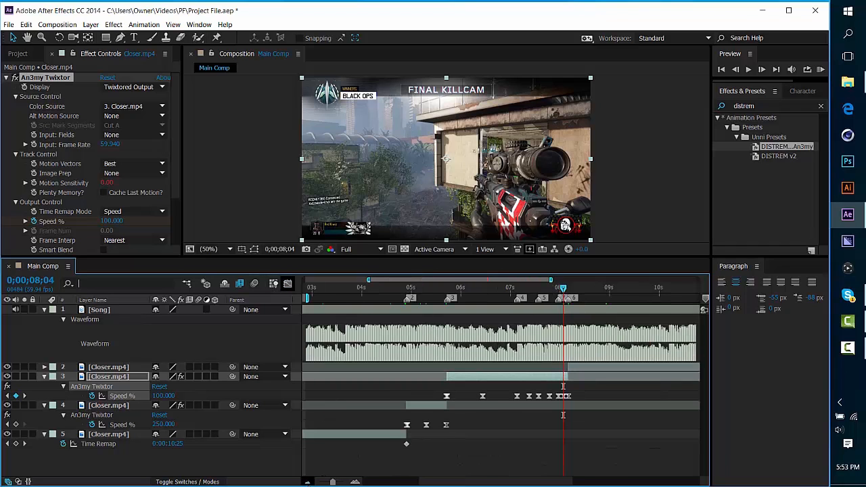
Enable time remapping on layer 3 and add Time Remap keyframes at 0;00;10;11 and 0;00;03;42
{"action": "left_click_drag", "start_coordinate": [479, 298], "coordinate": [568, 296]}
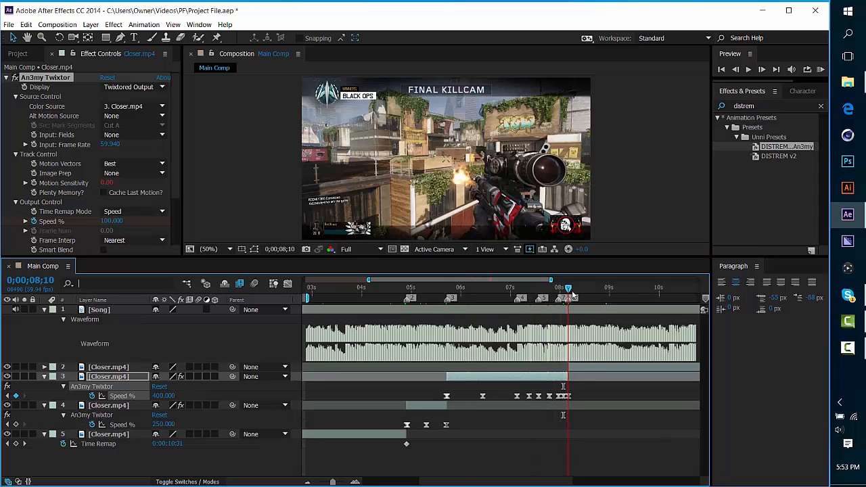
{"action": "key", "text": "Page_Up"}
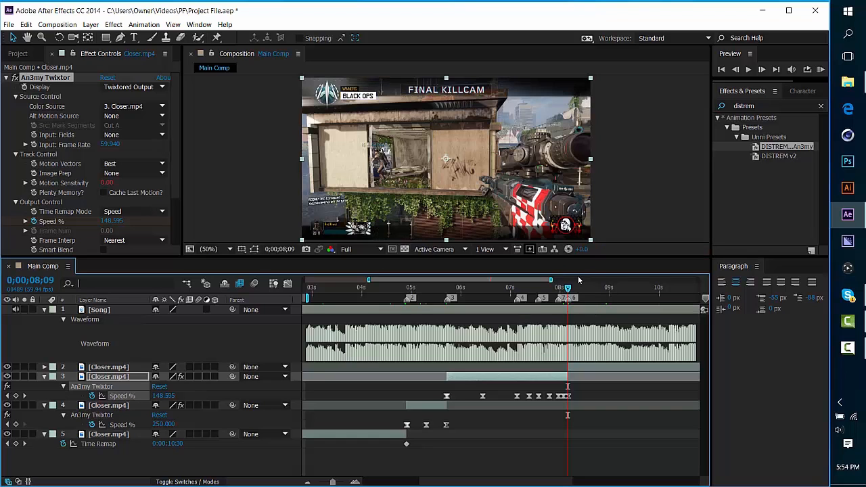
{"action": "key", "text": "Page_Down"}
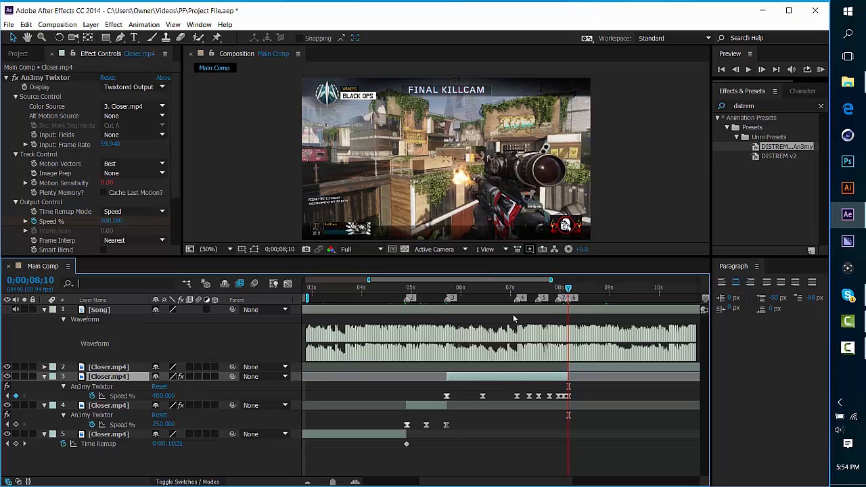
{"action": "key", "text": "ctrl+alt+t"}
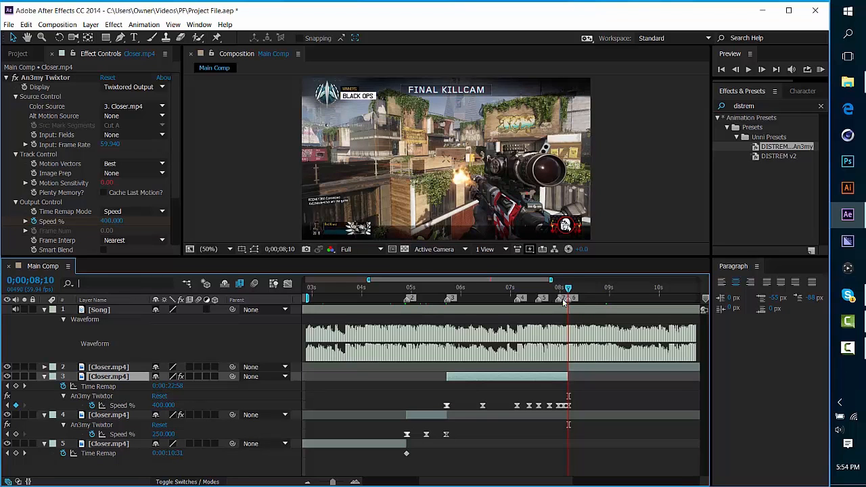
{"action": "left_click", "coordinate": [664, 294]}
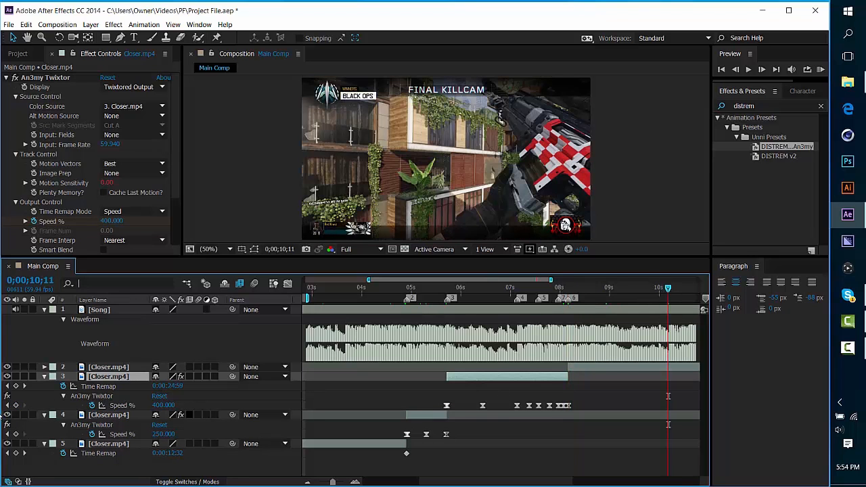
{"action": "left_click", "coordinate": [16, 386]}
{"action": "left_click", "coordinate": [347, 299]}
{"action": "left_click", "coordinate": [16, 386]}
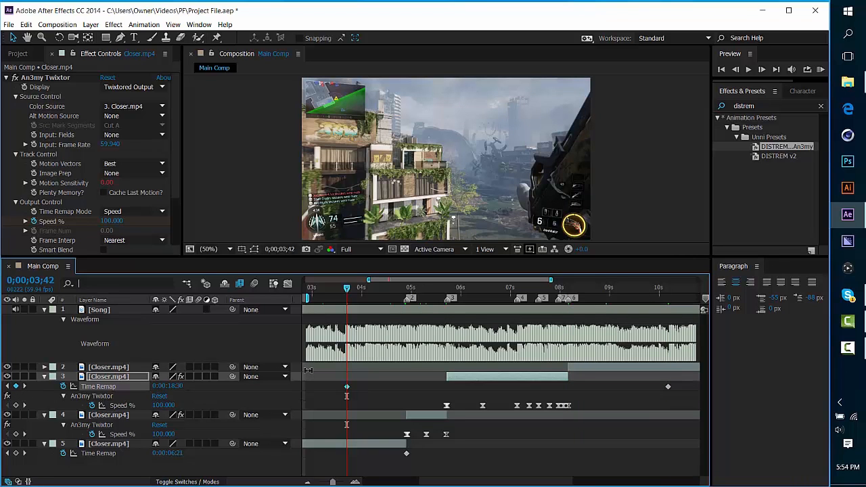
Shift both of layer 3's Time Remap keyframes about 15 frames earlier, checking the clip's end frame at 0;00;08;09
{"action": "left_click_drag", "start_coordinate": [329, 383], "coordinate": [710, 389]}
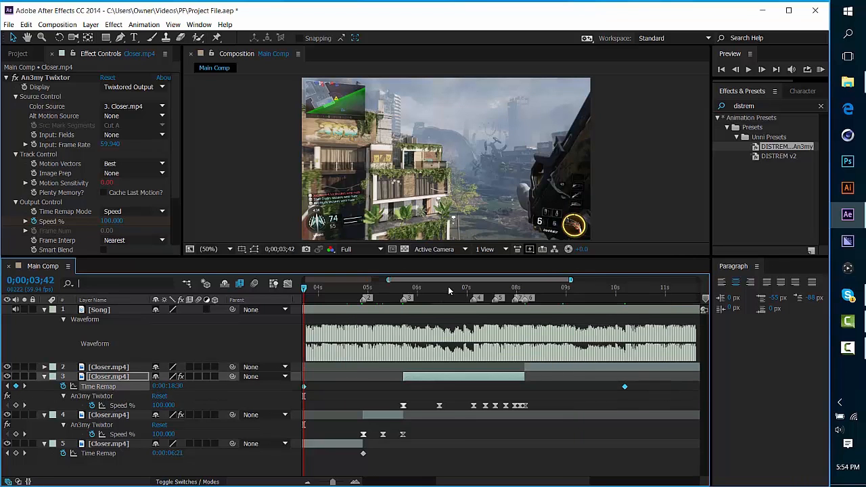
{"action": "left_click", "coordinate": [525, 289]}
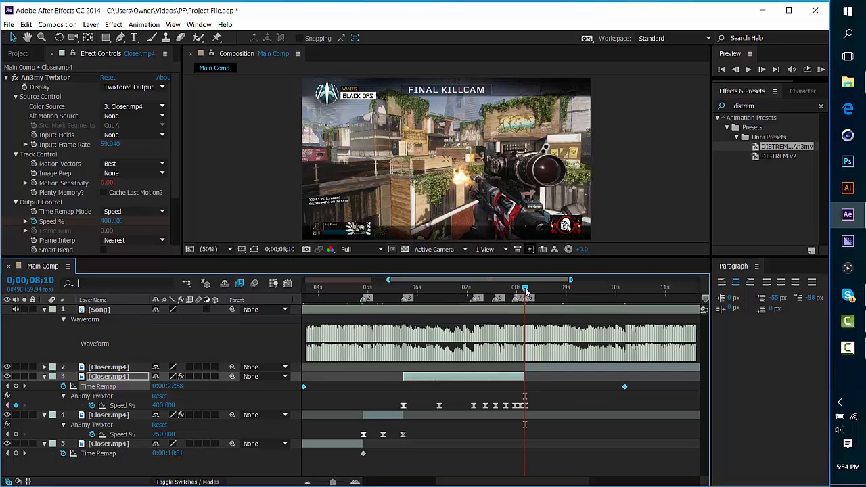
{"action": "key", "text": "Page_Up"}
{"action": "left_click_drag", "start_coordinate": [626, 389], "coordinate": [613, 389]}
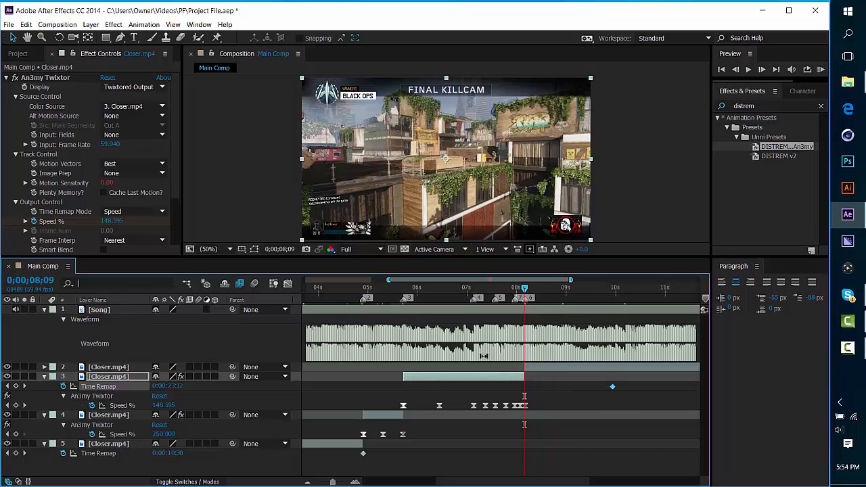
Listen to the song from 0;00;08;10 and place a composition marker on the beat at 0;00;08;58
{"action": "left_click_drag", "start_coordinate": [408, 296], "coordinate": [554, 311]}
{"action": "scroll", "coordinate": [472, 325], "scroll_direction": "right", "scroll_amount": 5}
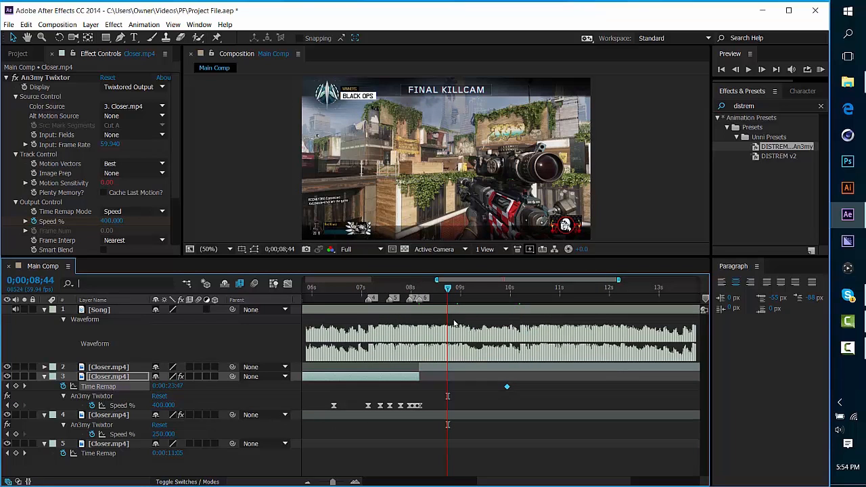
{"action": "left_click_drag", "start_coordinate": [444, 287], "coordinate": [420, 292]}
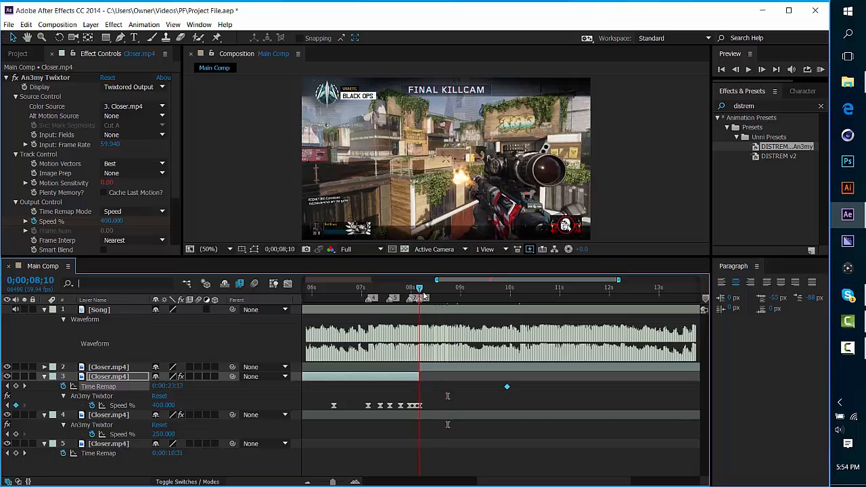
{"action": "key", "text": "KP_Decimal"}
{"action": "left_click", "coordinate": [510, 227]}
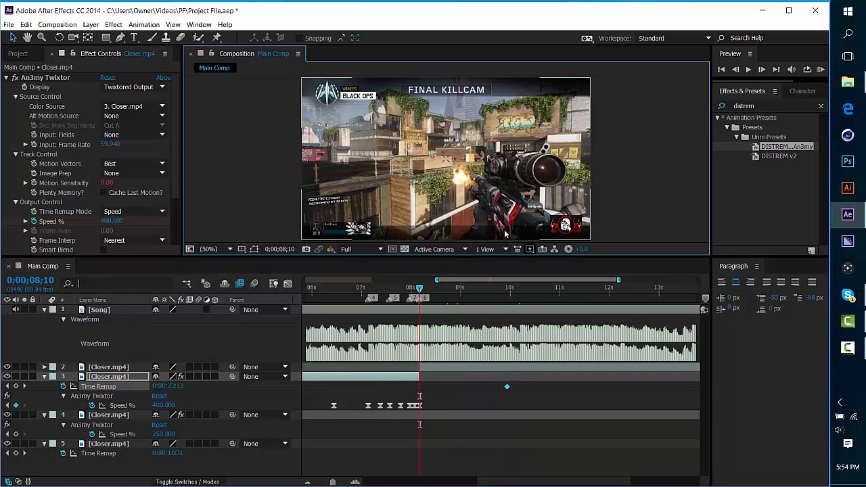
{"action": "left_click", "coordinate": [459, 302]}
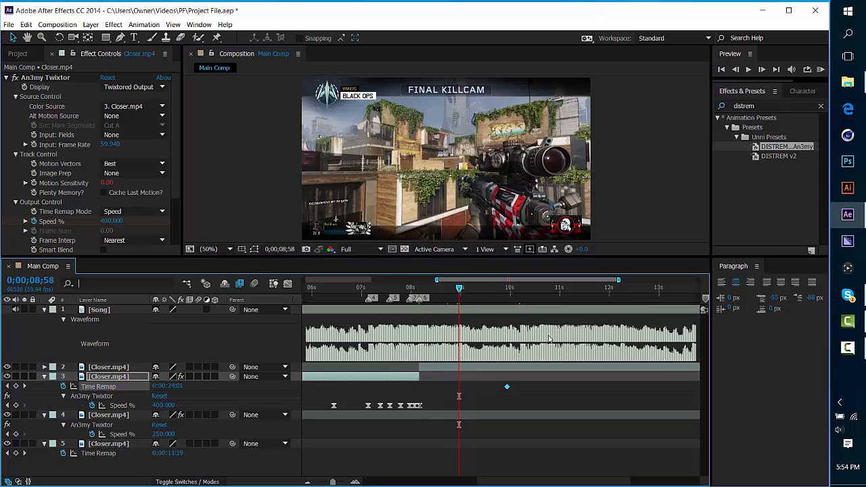
{"action": "left_click_drag", "start_coordinate": [706, 299], "coordinate": [460, 298]}
Split the layer 2 Closer.mp4 clip at 0;00;08;58 and delete the portion after the cut
{"action": "left_click", "coordinate": [471, 367]}
{"action": "left_click", "coordinate": [26, 25]}
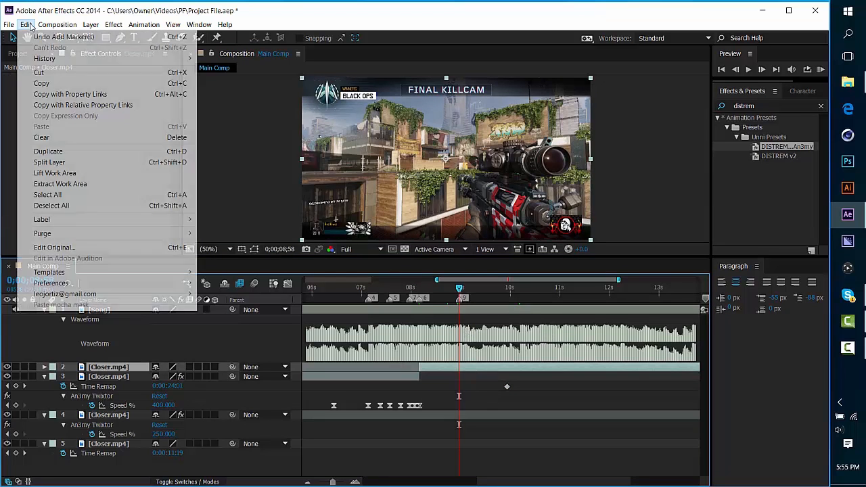
{"action": "left_click", "coordinate": [61, 163]}
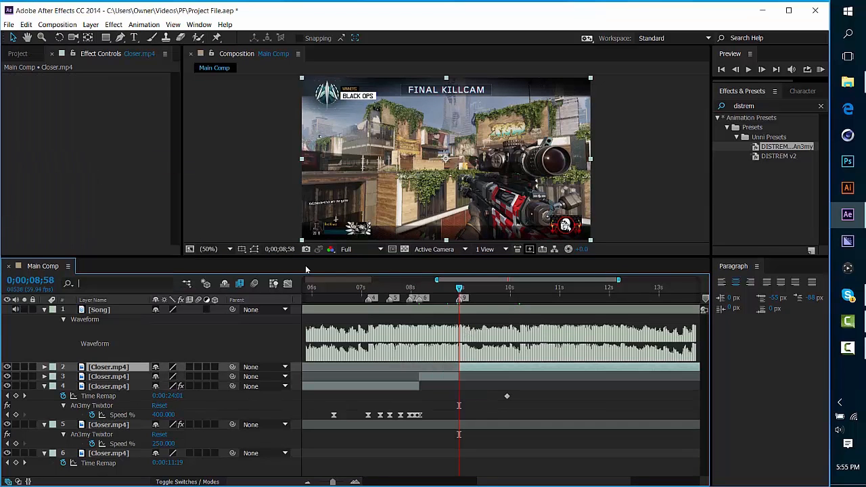
{"action": "key", "text": "ctrl+z"}
Apply the DISTREM An3my Twixtor preset to layer 2 and enable Speed % keyframing at 0;00;08;10
{"action": "left_click", "coordinate": [447, 371]}
{"action": "left_click_drag", "start_coordinate": [777, 147], "coordinate": [440, 334]}
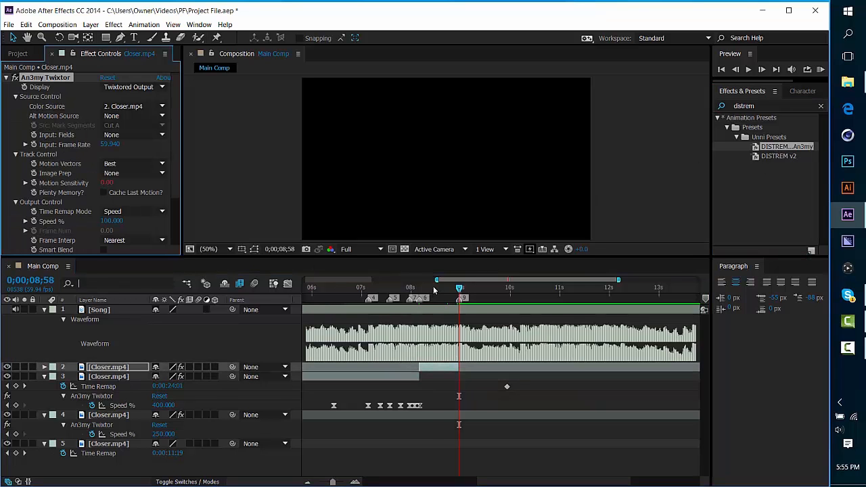
{"action": "left_click", "coordinate": [420, 289]}
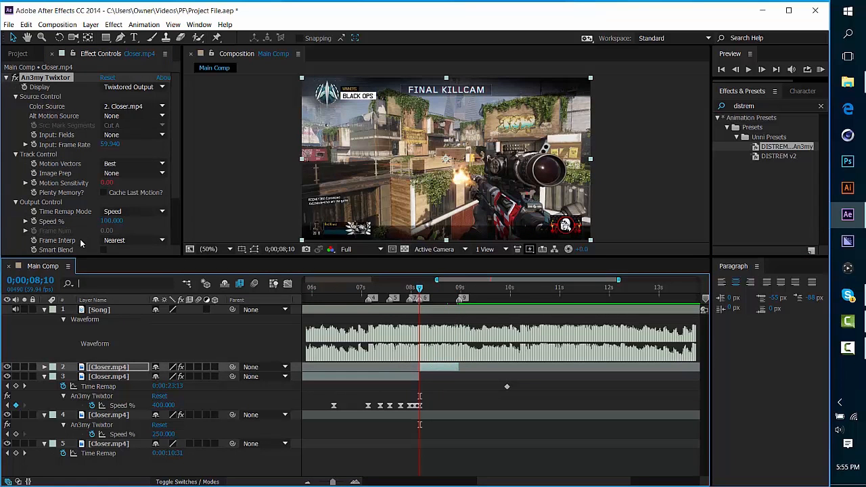
{"action": "left_click", "coordinate": [34, 222]}
Set layer 2's Twixtor Speed % to 450 at 0;00;08;11
{"action": "key", "text": "Page_Down"}
{"action": "left_click", "coordinate": [111, 221]}
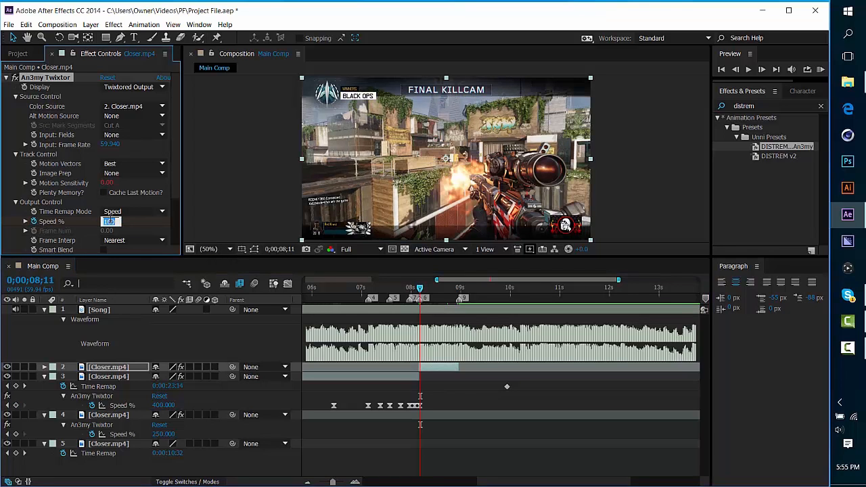
{"action": "type", "text": "450"}
{"action": "key", "text": "Return"}
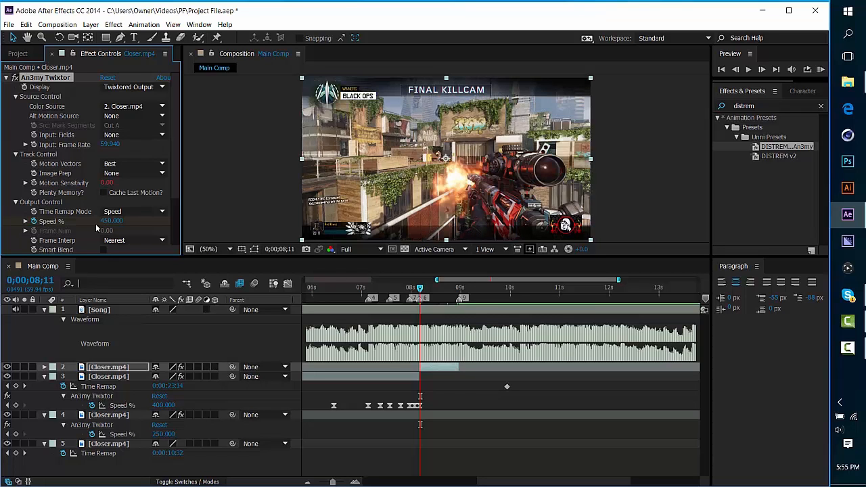
Set layer 2's Twixtor Speed % to 500 on the clip's last frame at 0;00;08;57
{"action": "left_click", "coordinate": [447, 289]}
{"action": "left_click", "coordinate": [460, 289]}
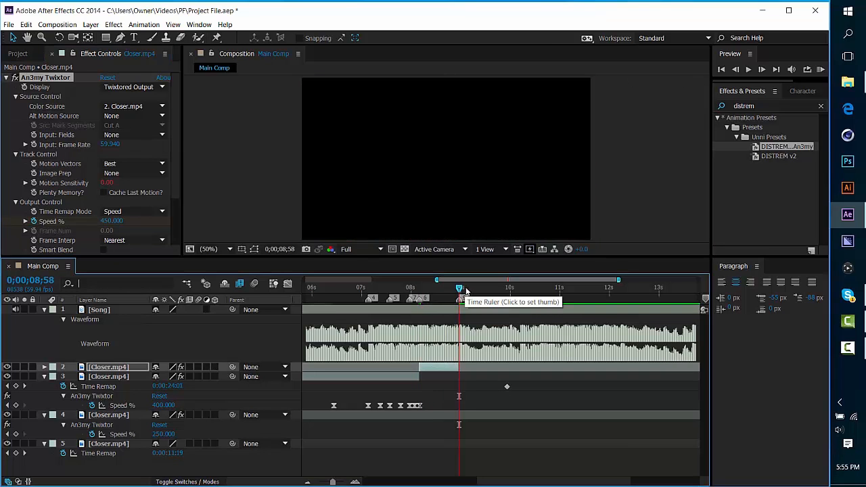
{"action": "key", "text": "Page_Up"}
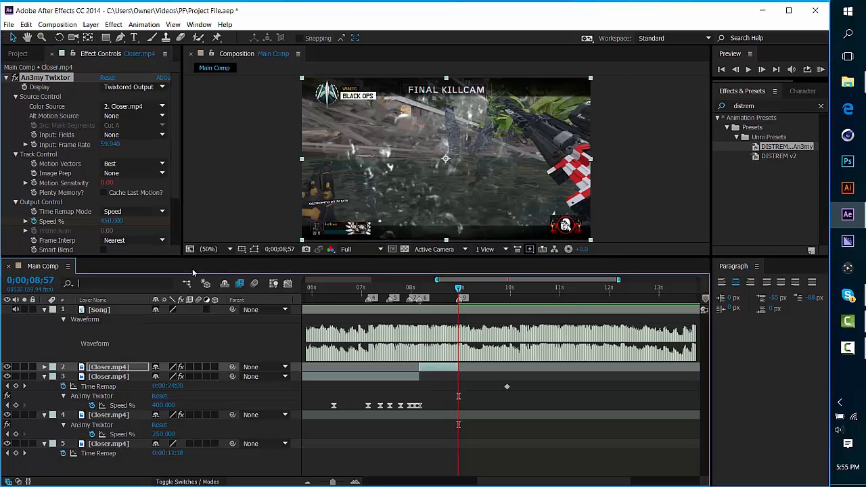
{"action": "left_click", "coordinate": [111, 222]}
{"action": "type", "text": "500"}
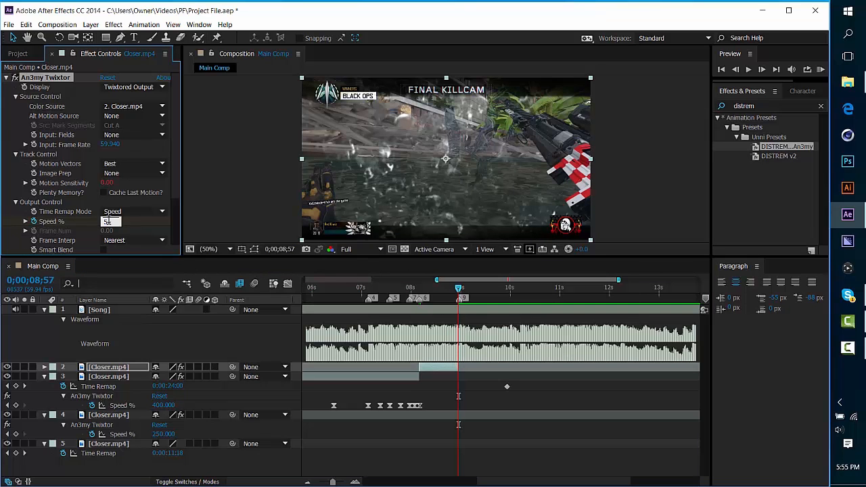
{"action": "key", "text": "Return"}
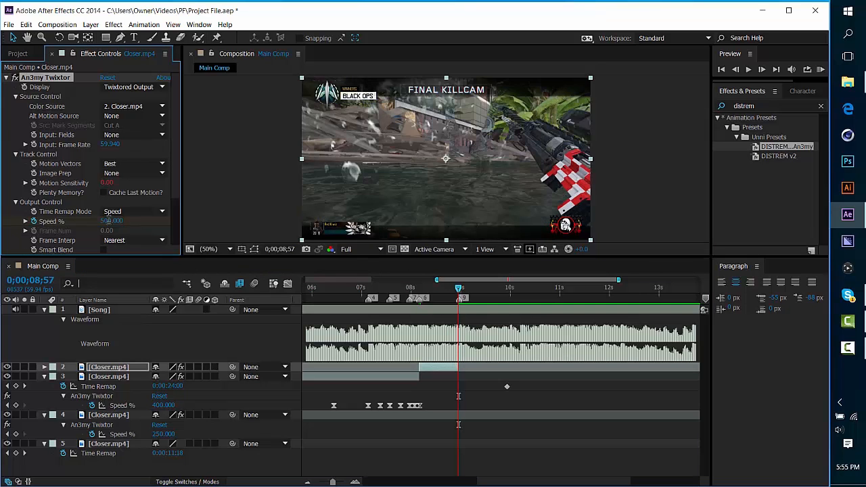
Set layer 2's Twixtor Speed % to 100 midway between the two fast keyframes at 0;00;08;34
{"action": "left_click_drag", "start_coordinate": [434, 291], "coordinate": [440, 291]}
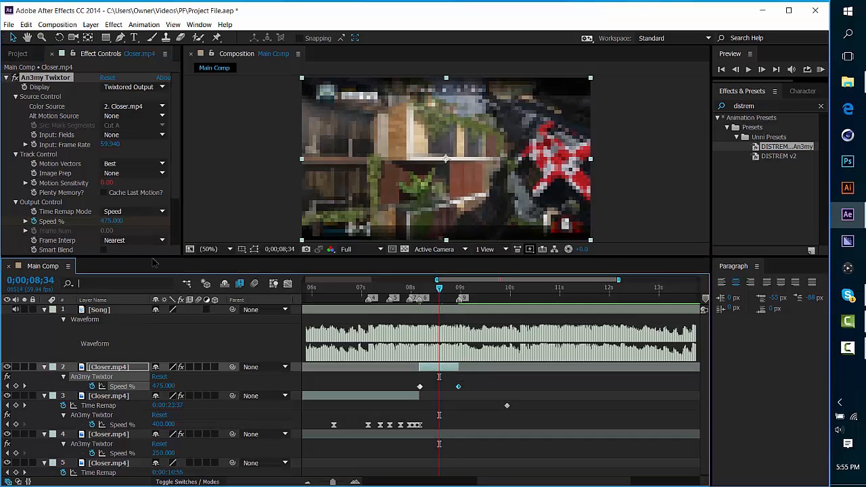
{"action": "left_click", "coordinate": [119, 221]}
{"action": "type", "text": "100"}
{"action": "key", "text": "Return"}
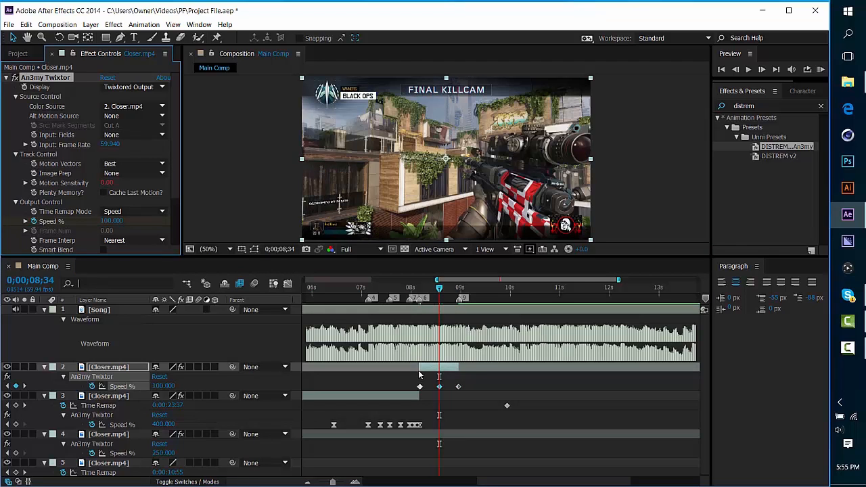
Apply Easy Ease to layer 2's three Twixtor Speed % keyframes
{"action": "right_click", "coordinate": [459, 386]}
{"action": "mouse_move", "coordinate": [514, 381]}
{"action": "left_click", "coordinate": [609, 404]}
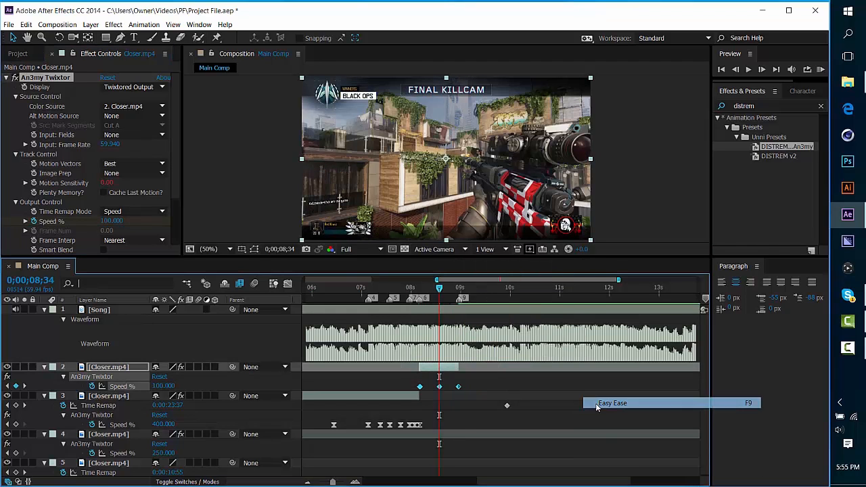
Reshape layer 2's Speed % curve in the Graph Editor into a steep-sided U by extending the middle keyframe's handles and pulling the outer keyframes' handles down
{"action": "left_click", "coordinate": [287, 284]}
{"action": "left_click_drag", "start_coordinate": [445, 448], "coordinate": [563, 460]}
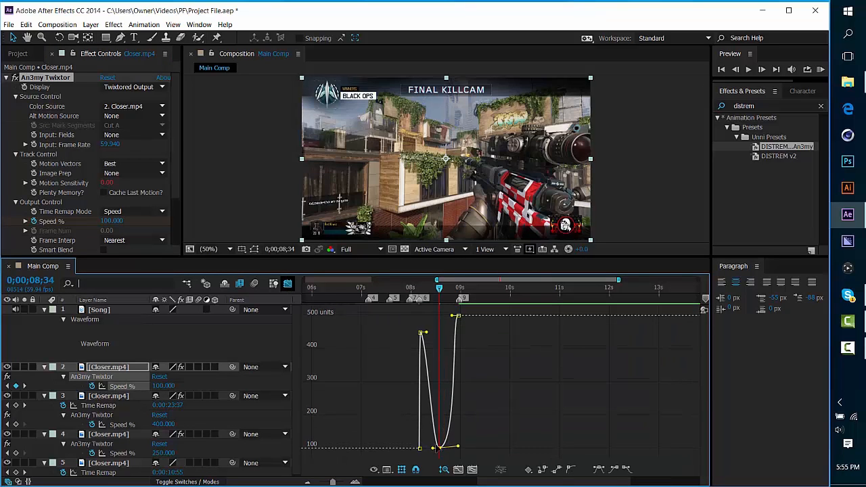
{"action": "left_click_drag", "start_coordinate": [433, 450], "coordinate": [371, 452]}
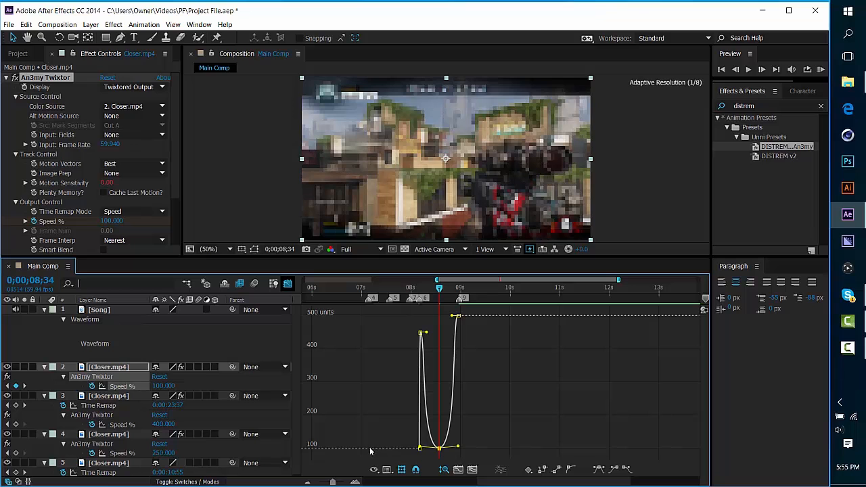
{"action": "left_click_drag", "start_coordinate": [427, 333], "coordinate": [371, 423]}
{"action": "left_click", "coordinate": [458, 317]}
{"action": "left_click_drag", "start_coordinate": [455, 317], "coordinate": [552, 433]}
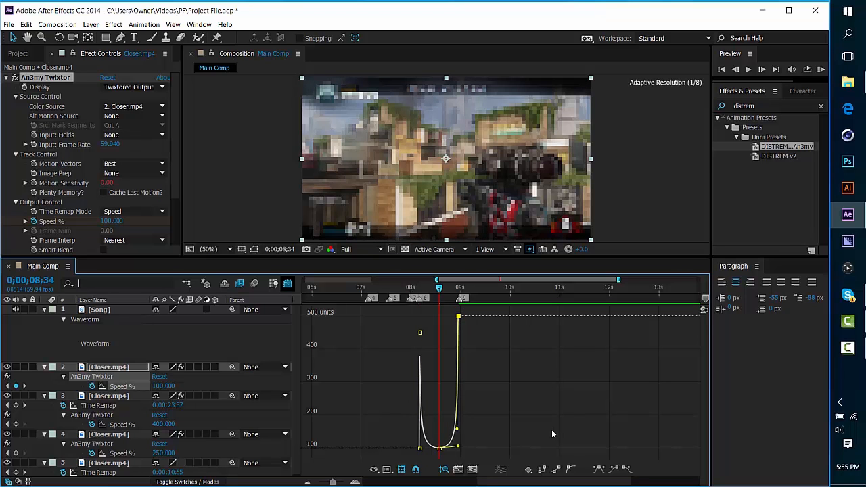
{"action": "left_click", "coordinate": [274, 283]}
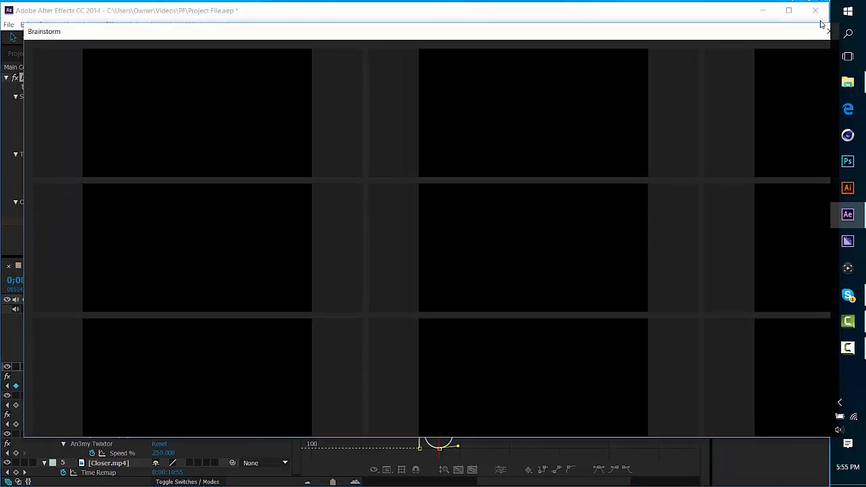
{"action": "left_click", "coordinate": [829, 31]}
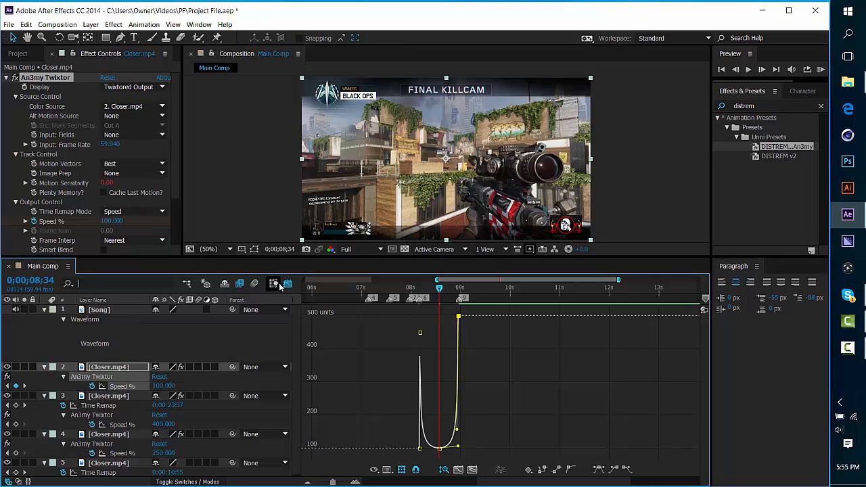
{"action": "left_click", "coordinate": [287, 284]}
Scrub through layer 2's speed ramp between 0;00;08;07 and 0;00;09;25 to review it, and enlarge the composition preview
{"action": "left_click_drag", "start_coordinate": [404, 294], "coordinate": [416, 292]}
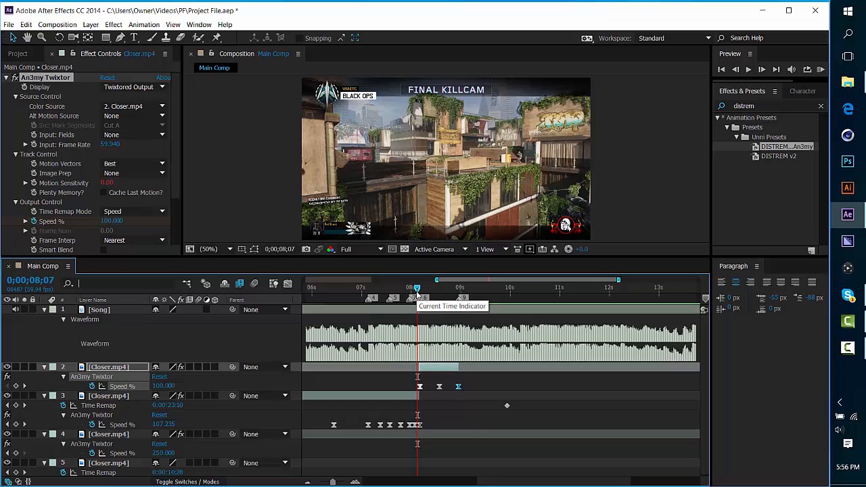
{"action": "left_click_drag", "start_coordinate": [417, 292], "coordinate": [478, 291]}
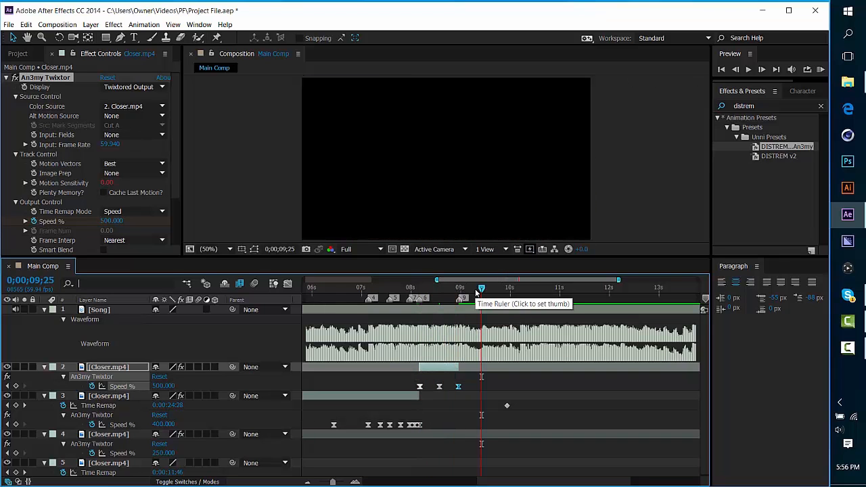
{"action": "left_click", "coordinate": [451, 288]}
{"action": "left_click_drag", "start_coordinate": [436, 259], "coordinate": [438, 293]}
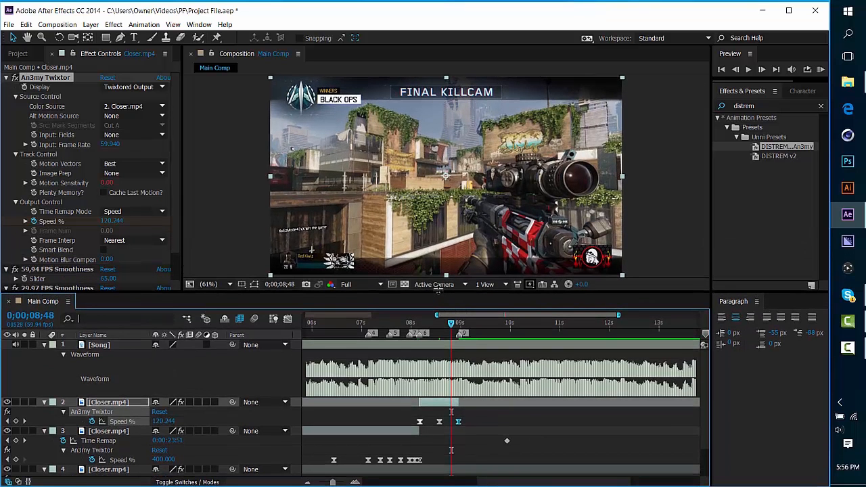